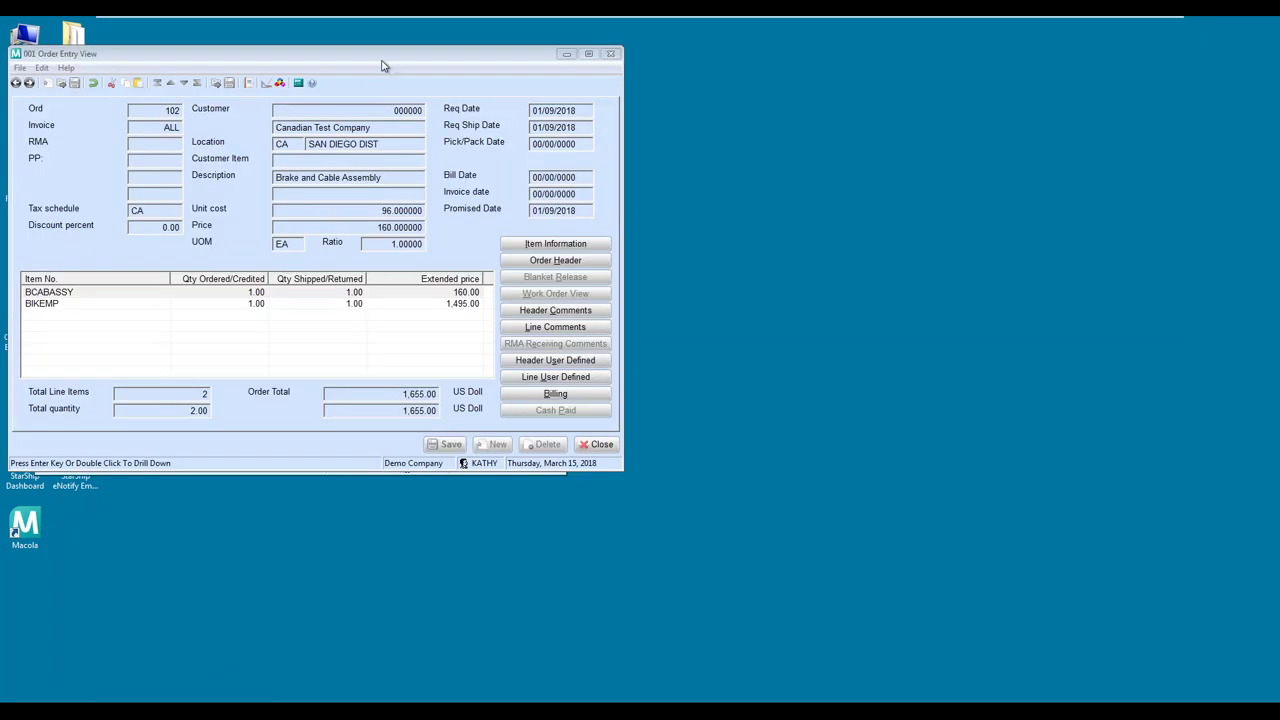
Check the order's header information and ship-to address, closing both views to return to the order entry view.
drag(380, 61, 392, 74)
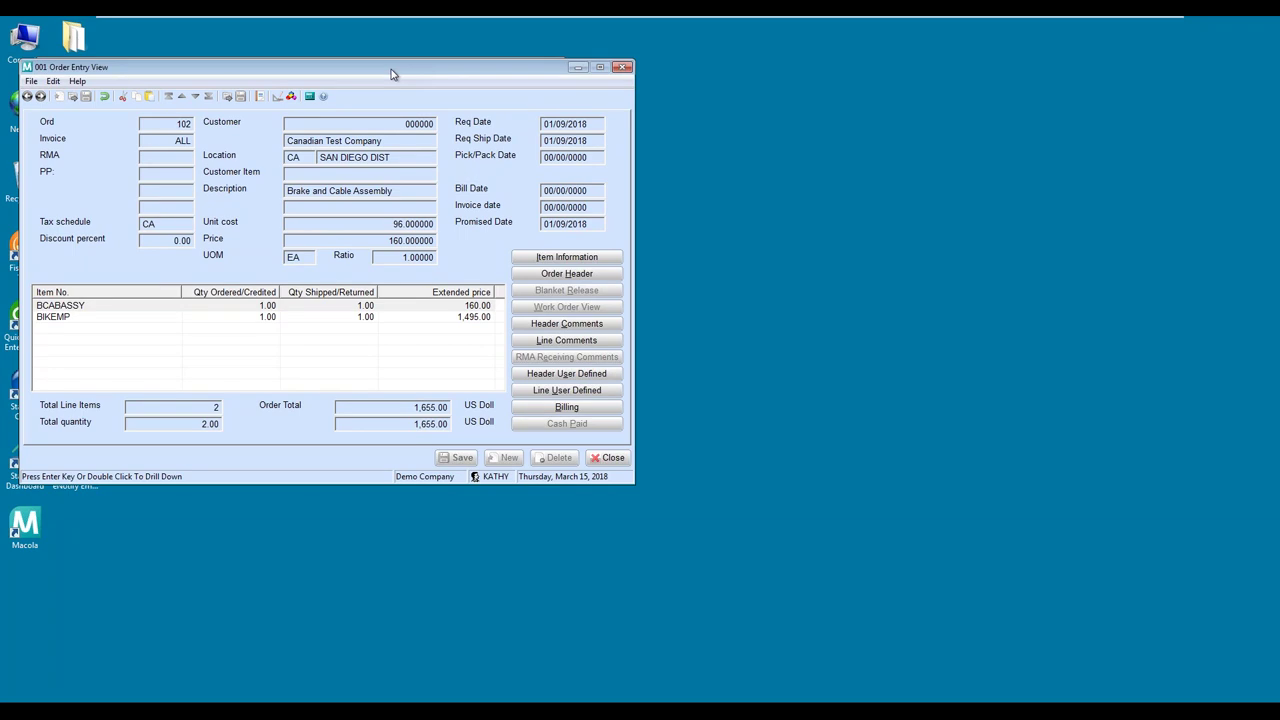
drag(392, 74, 392, 69)
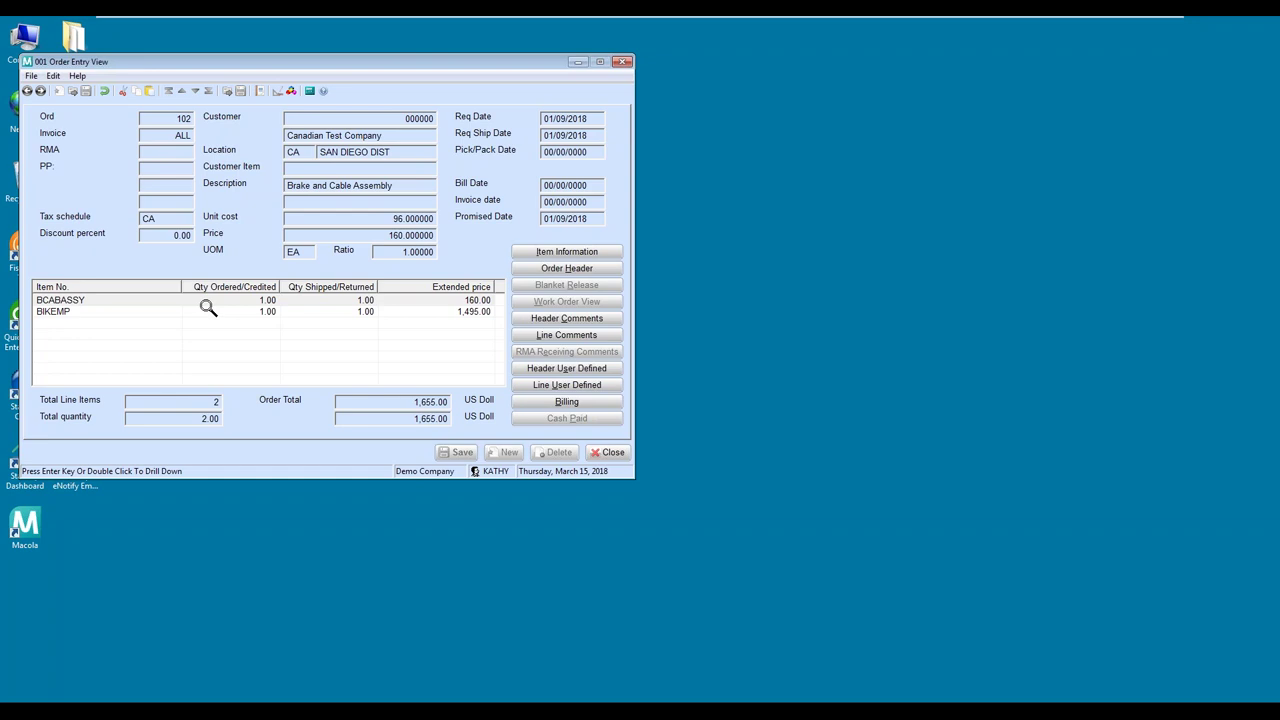
click(565, 270)
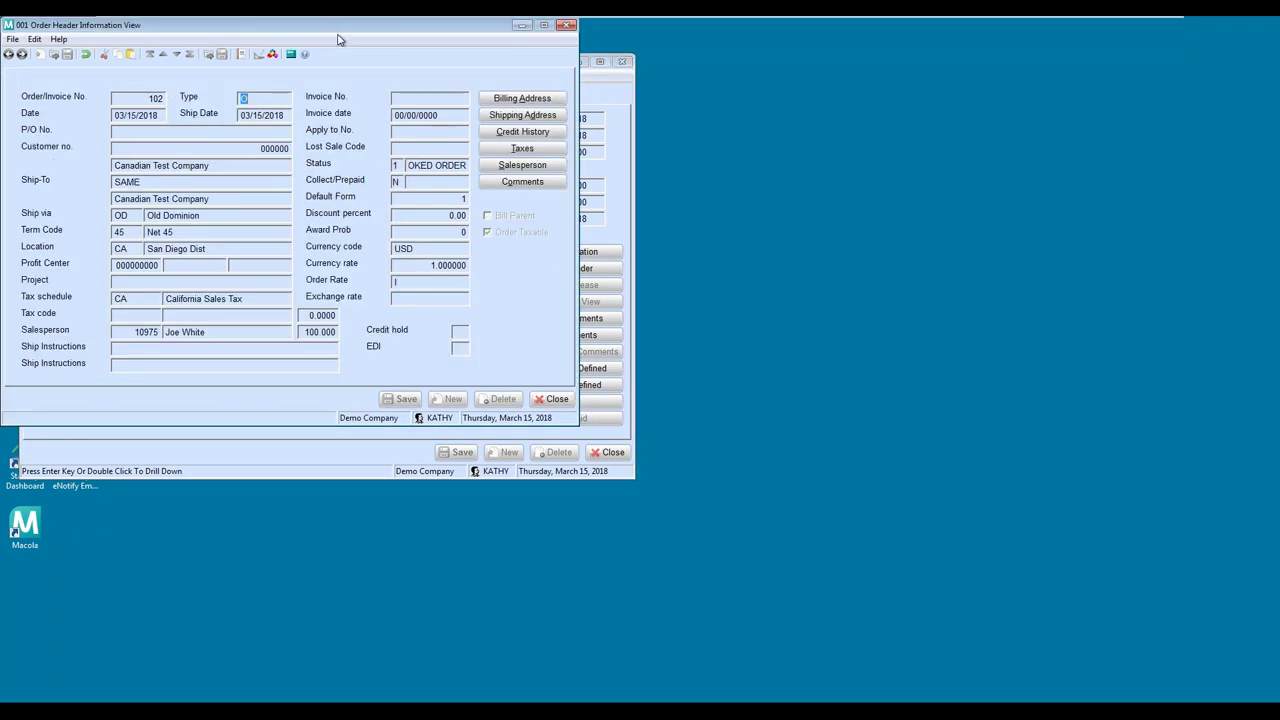
drag(338, 37, 364, 64)
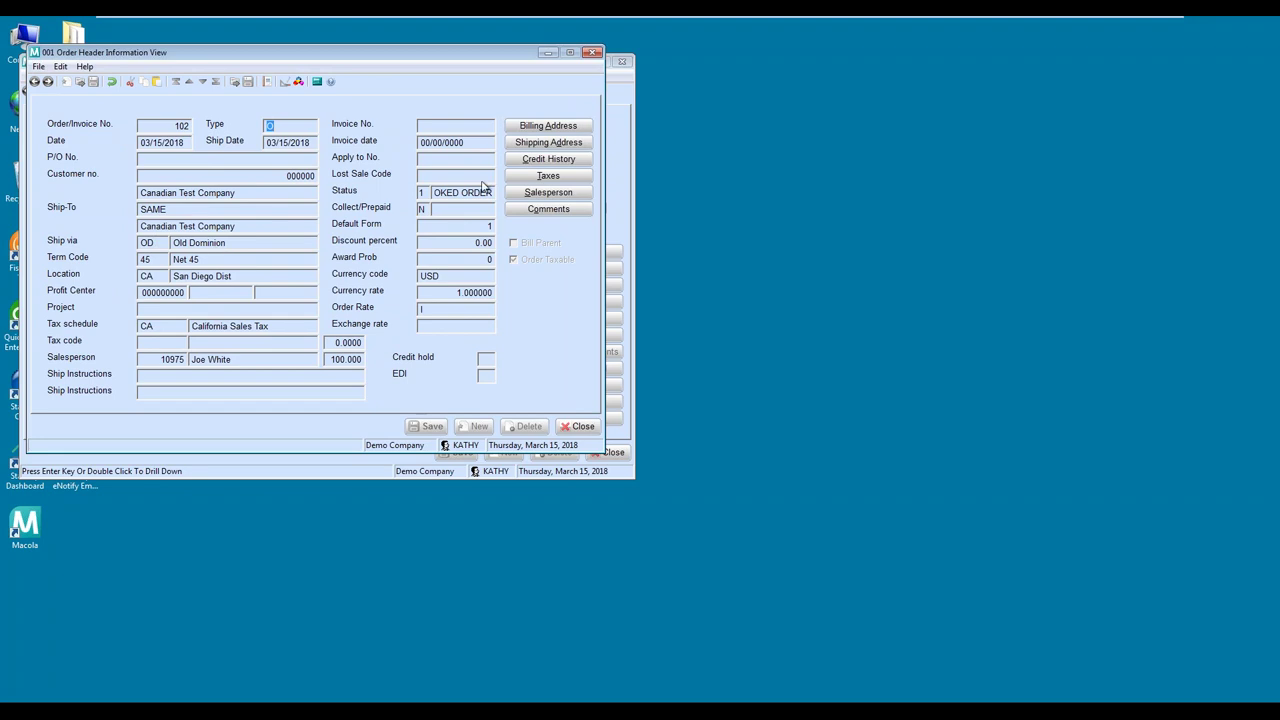
click(532, 146)
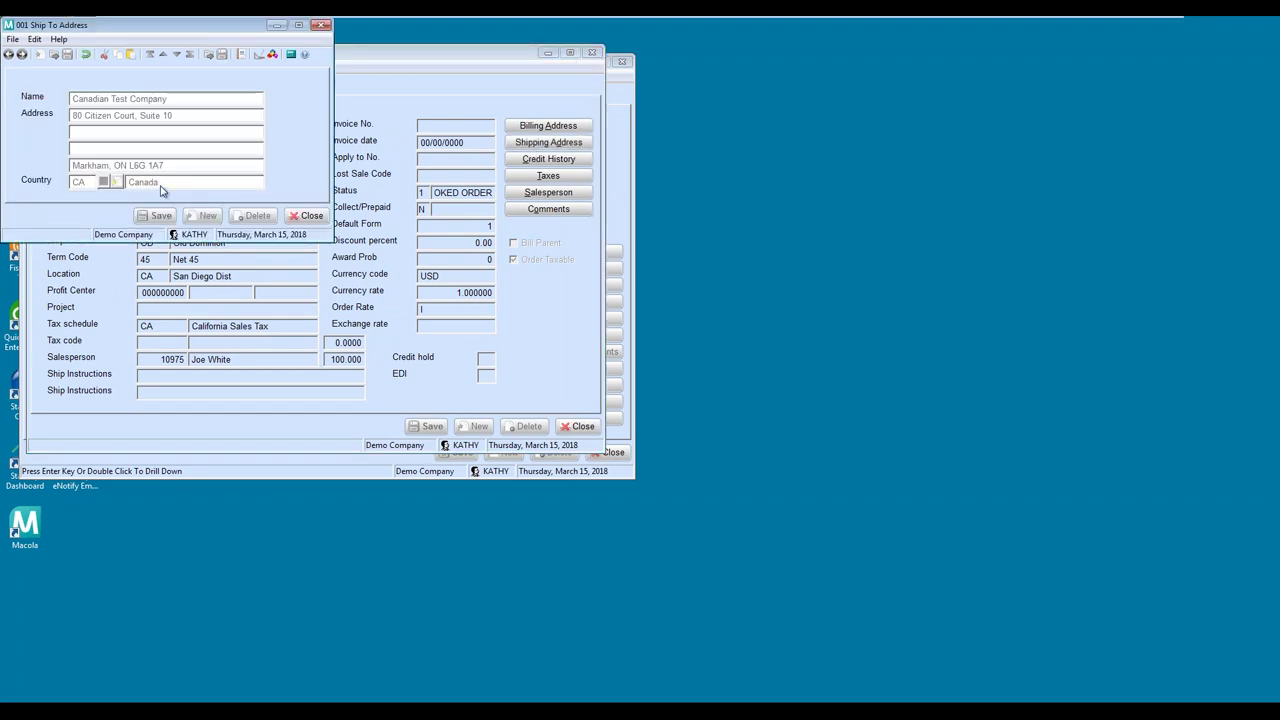
click(306, 215)
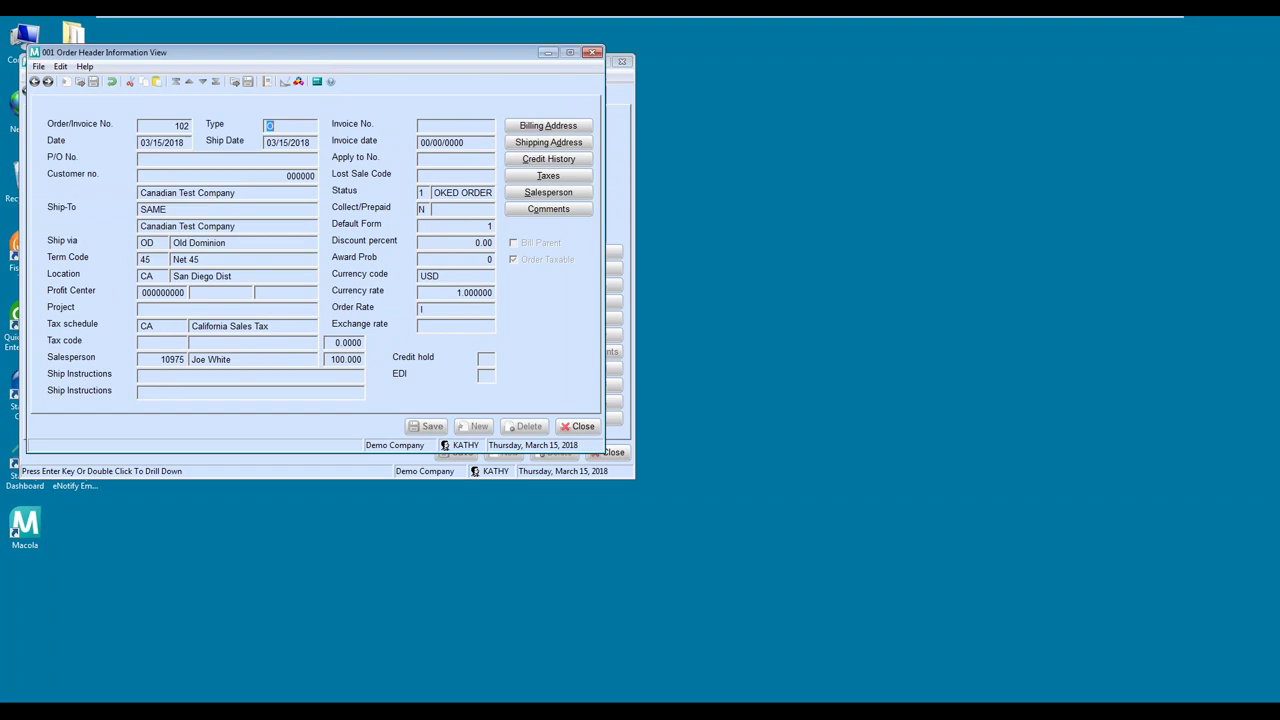
click(577, 426)
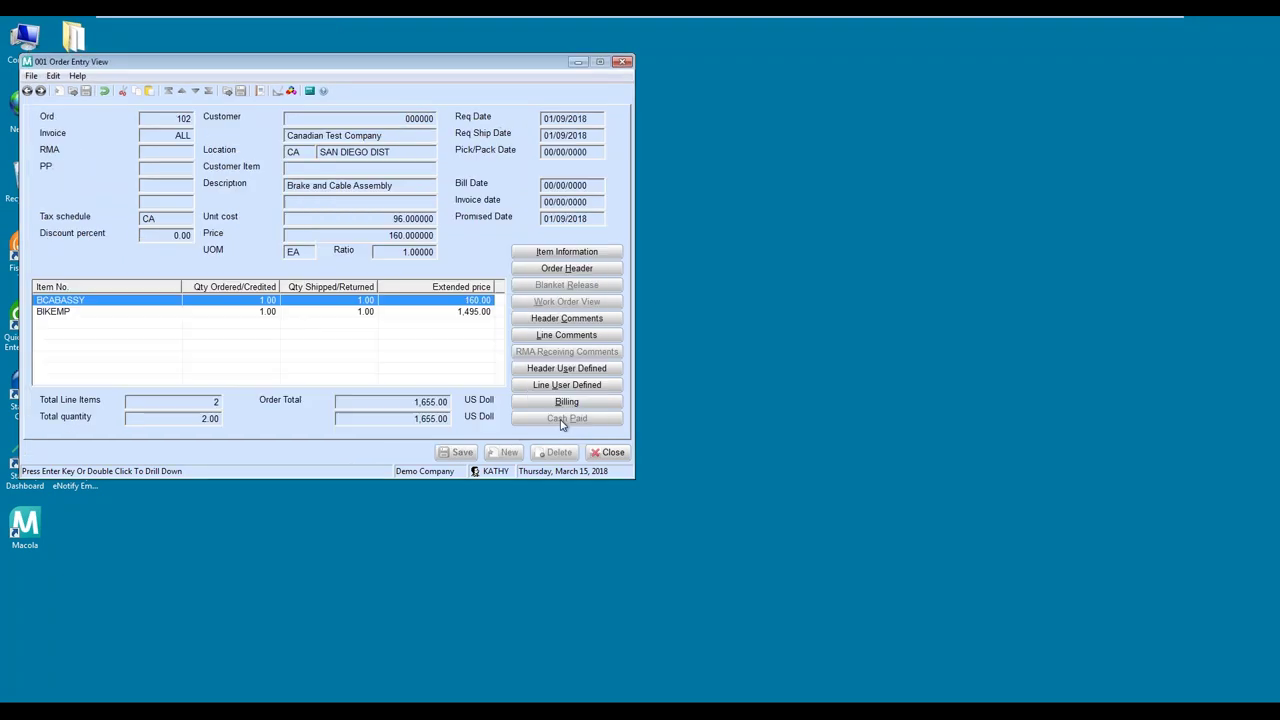
Switch to StarShip Freight and load the Macola ES order into a new shipment by its order number.
click(582, 64)
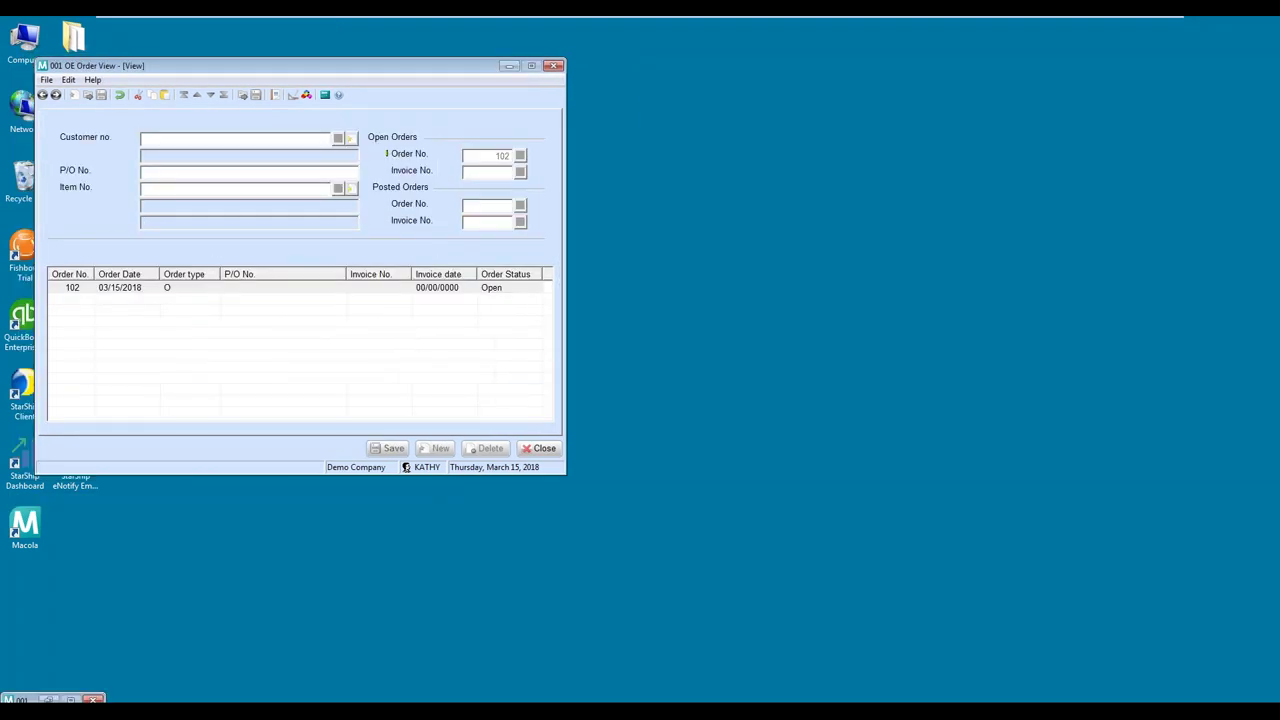
click(510, 66)
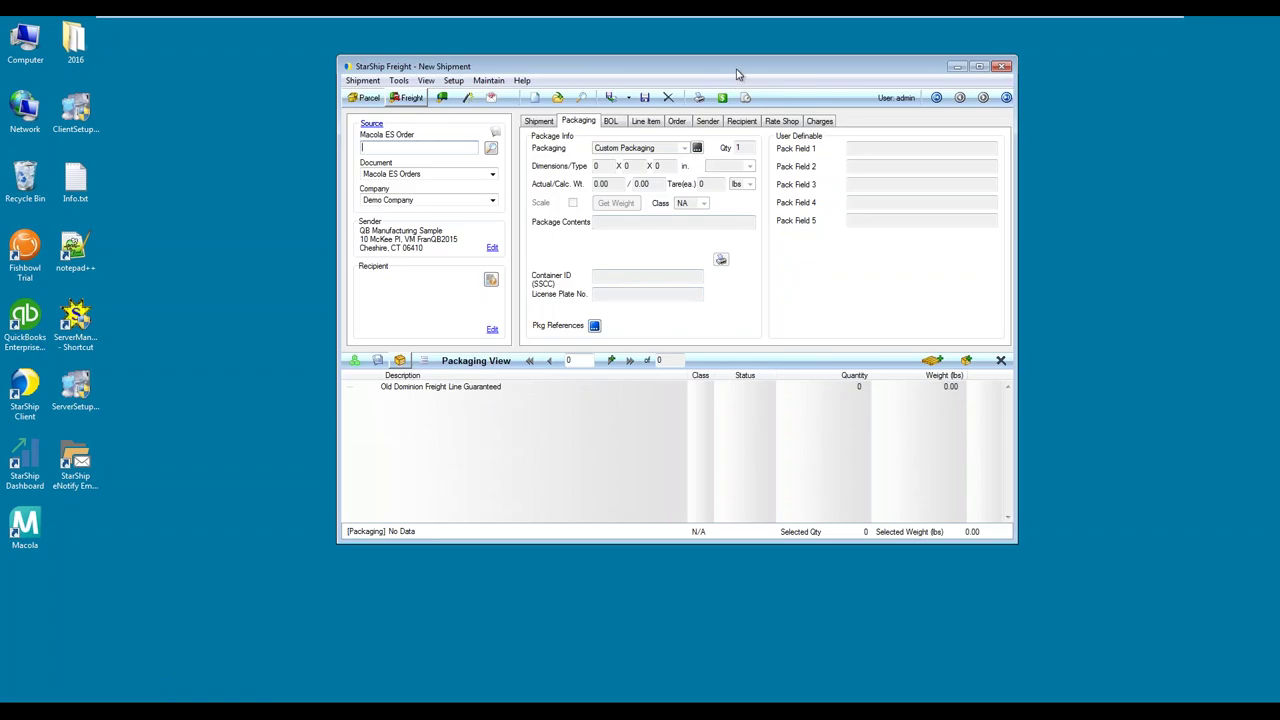
drag(737, 76, 717, 112)
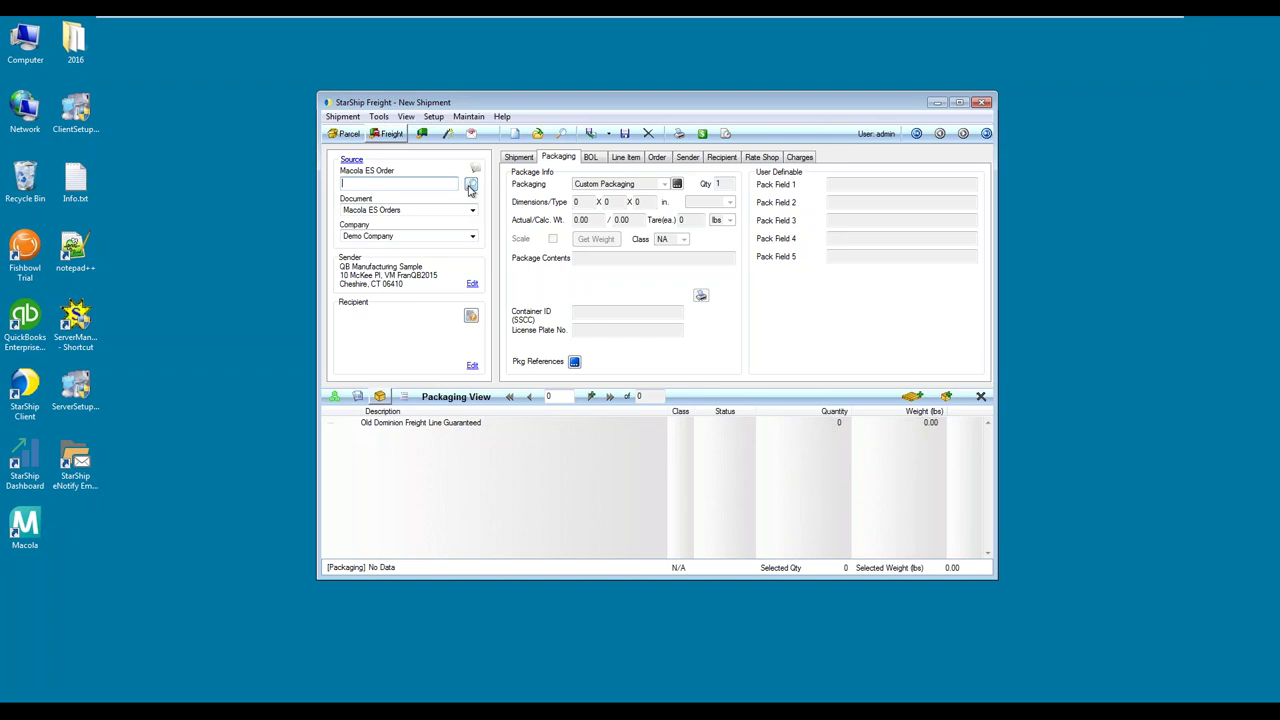
text(102)
key(Return)
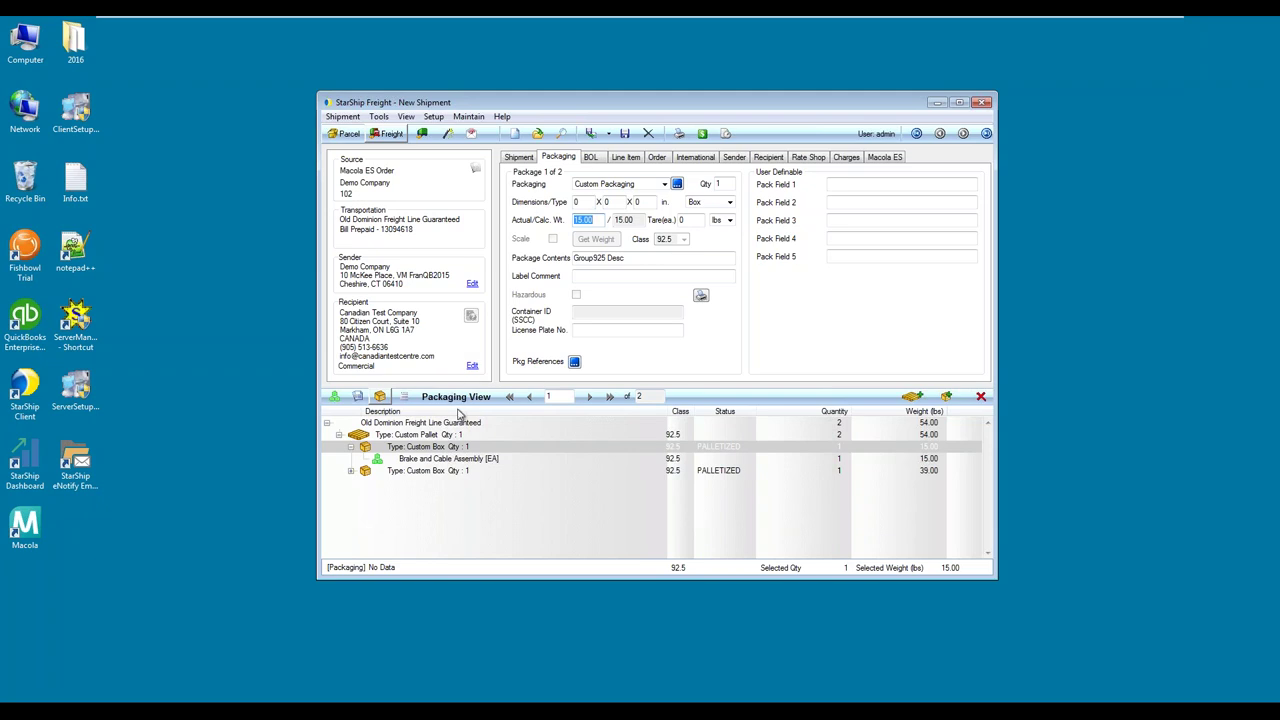
Expand all packages and review the Brake and Cable Assembly line item and the shipment's international details.
right_click(507, 499)
click(527, 509)
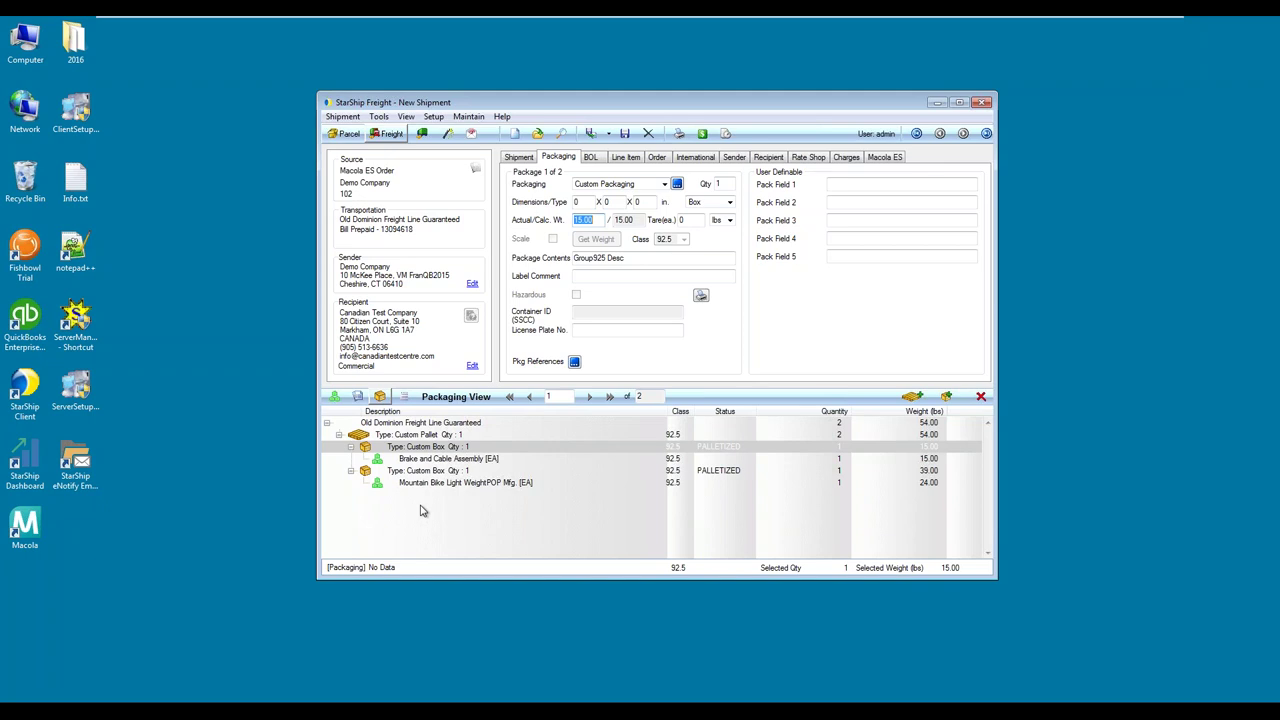
click(426, 463)
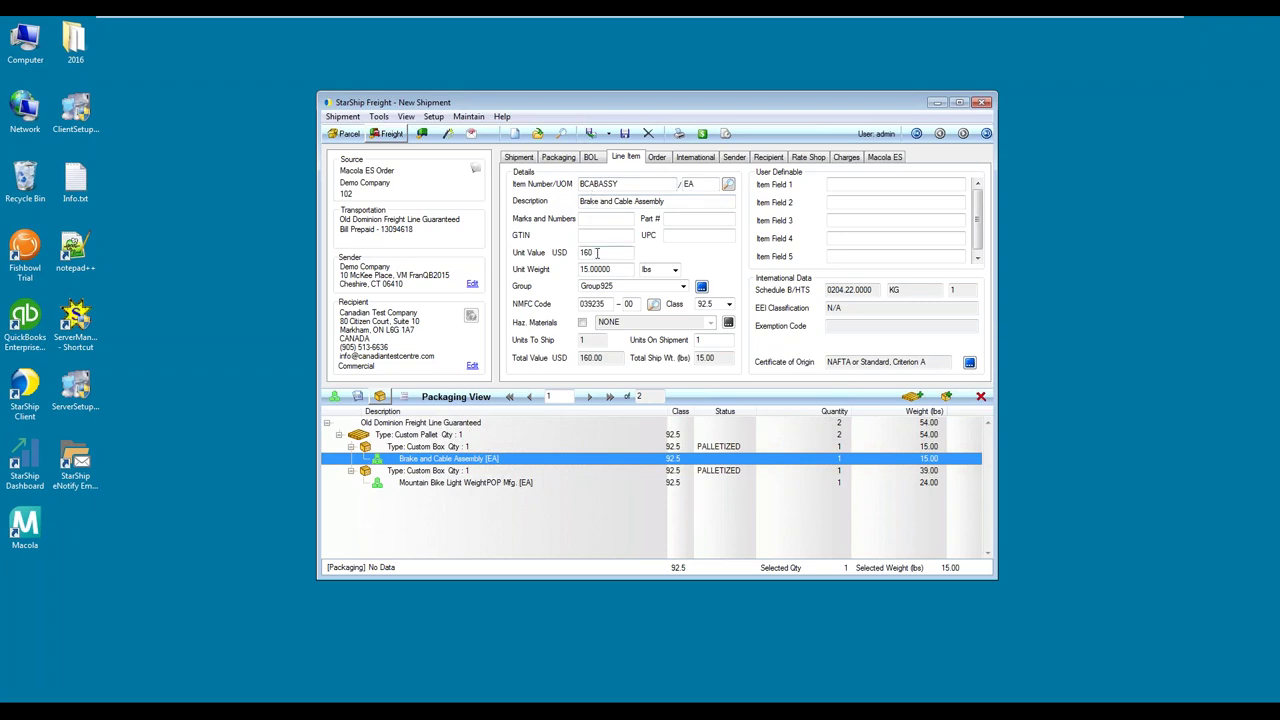
click(597, 253)
click(698, 162)
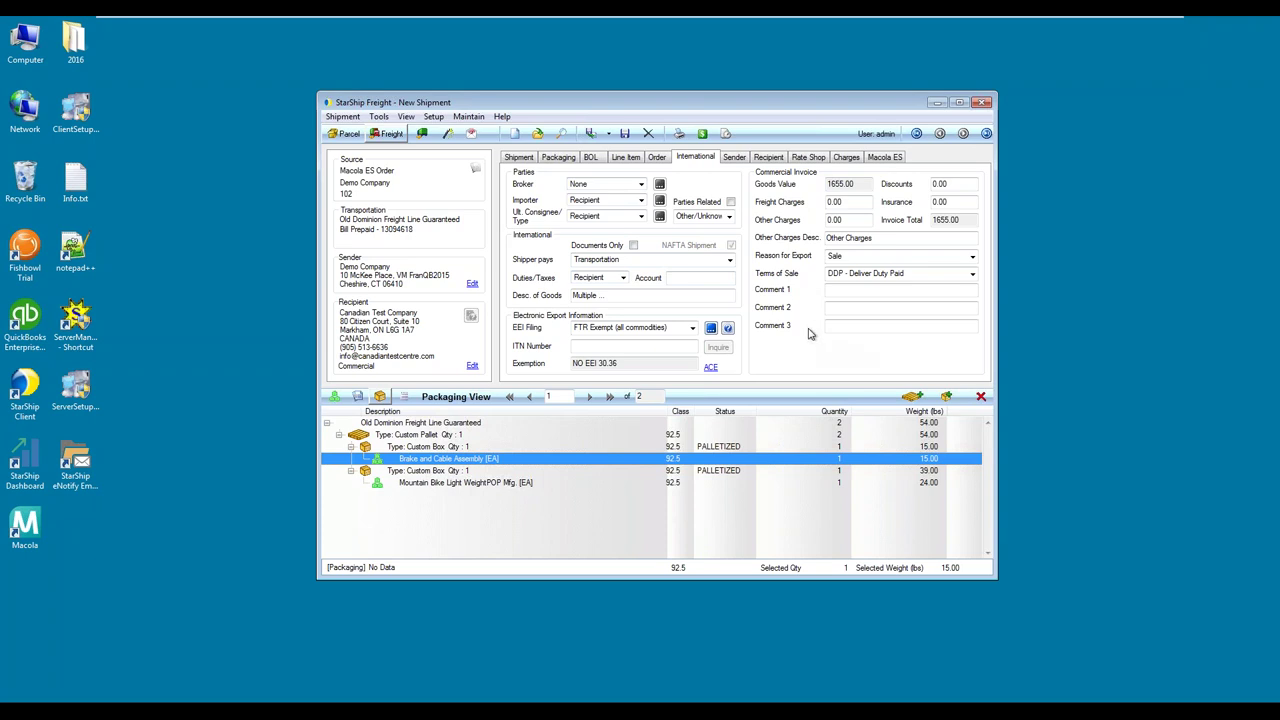
Rate shop the shipment across all carriers and sort the returned quotes by charges.
click(809, 158)
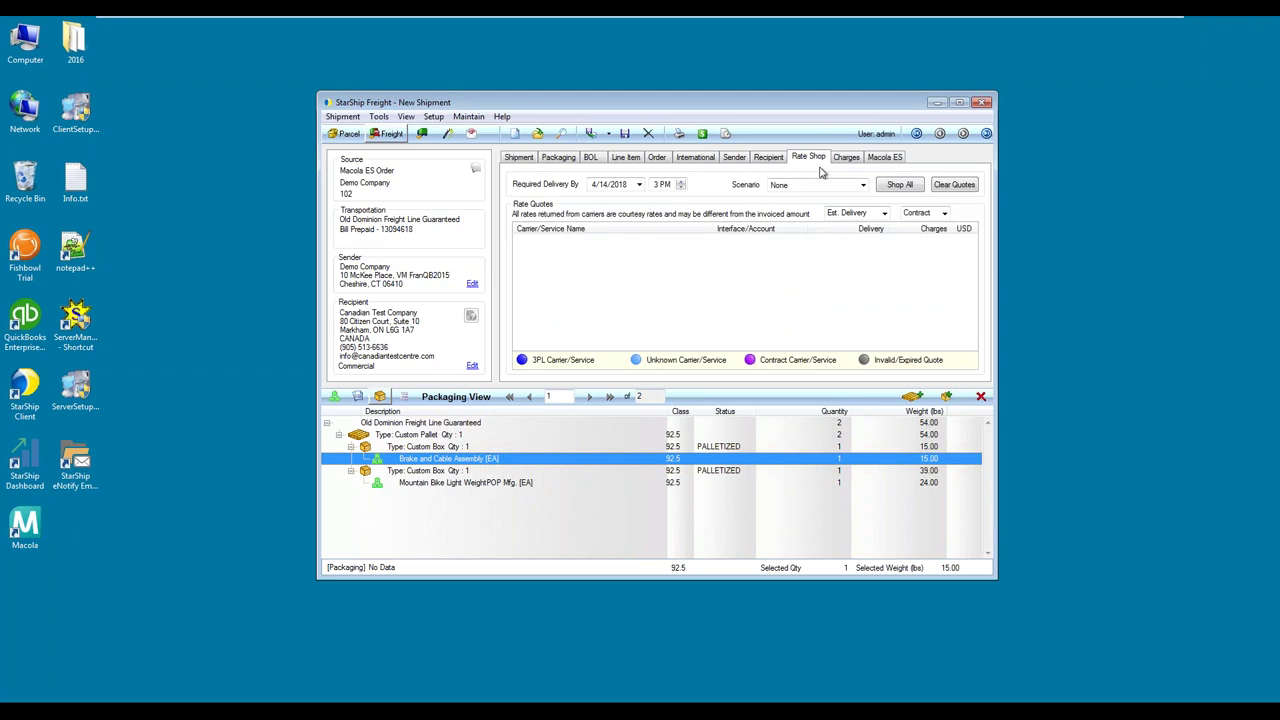
click(896, 189)
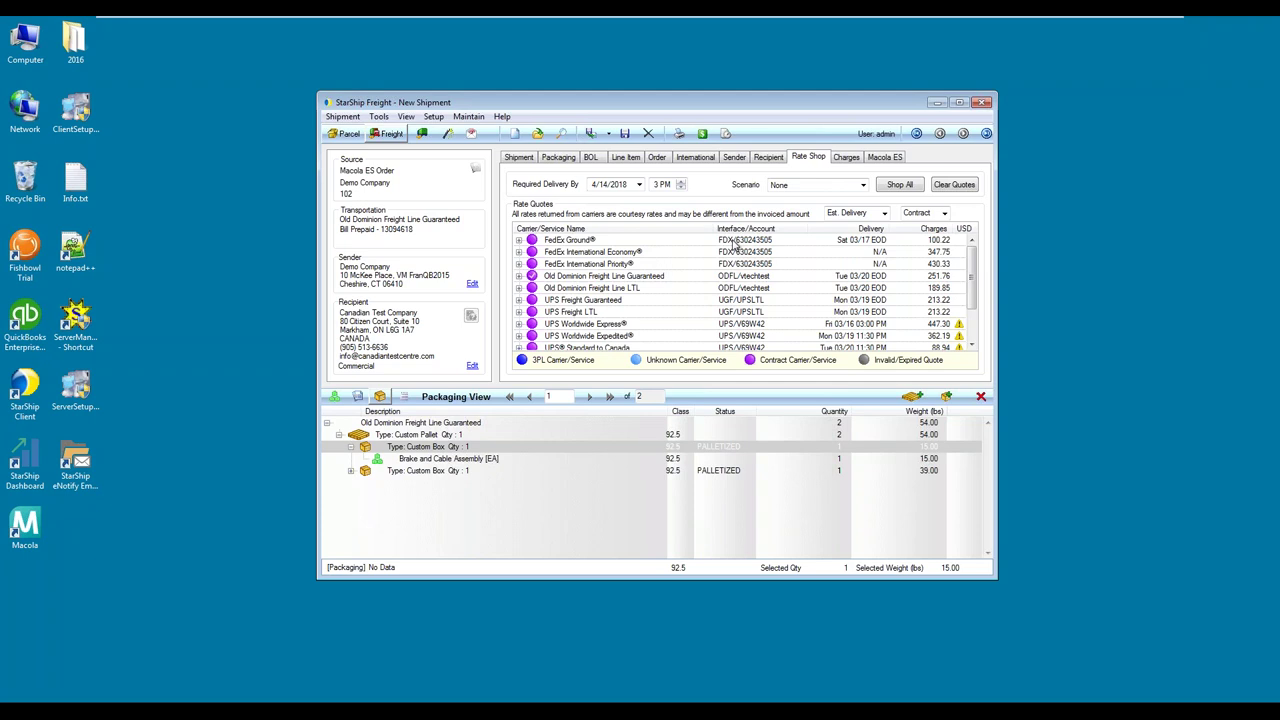
click(917, 230)
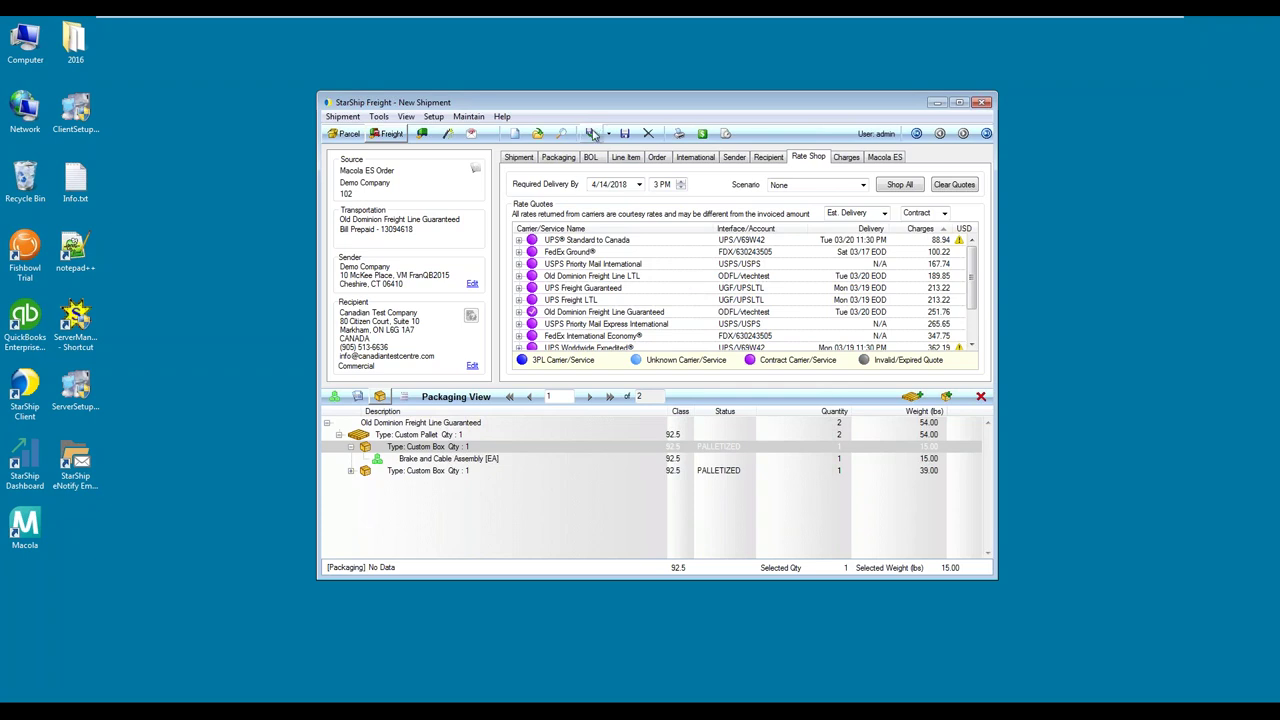
Process the shipment with its documents, review the commercial invoice down to the shipper certification, and close it.
click(592, 134)
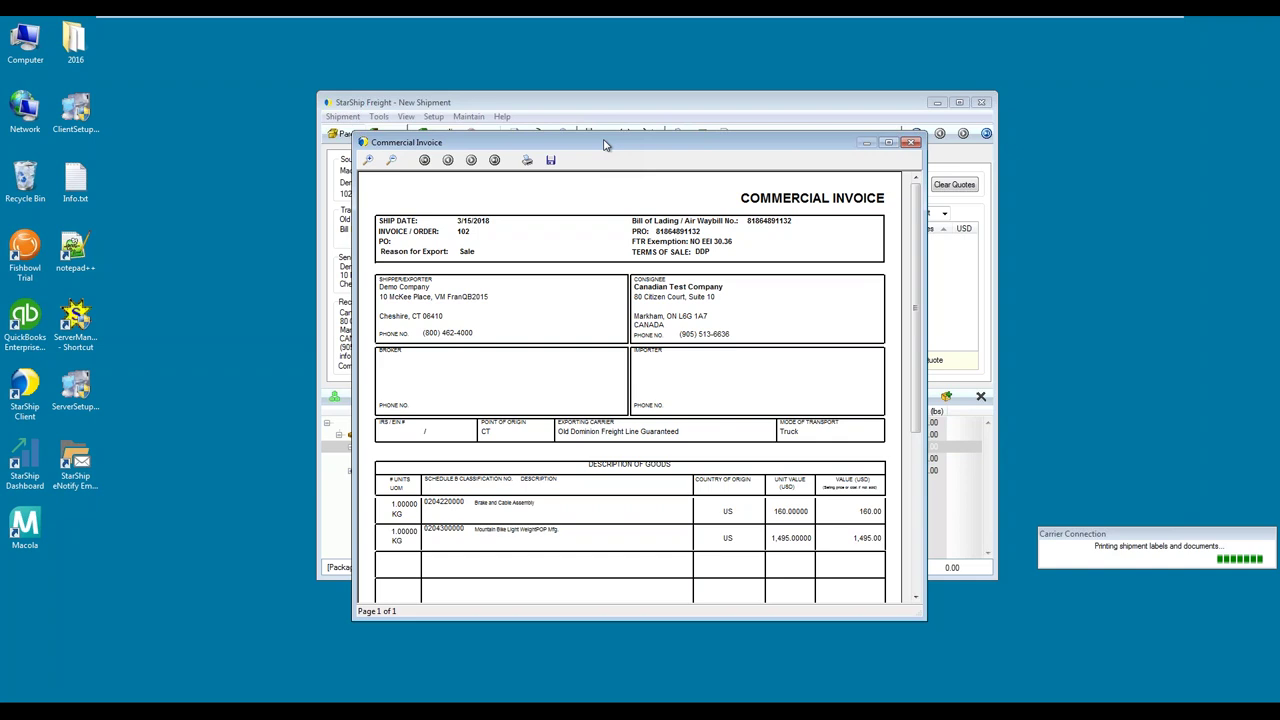
drag(604, 146, 596, 83)
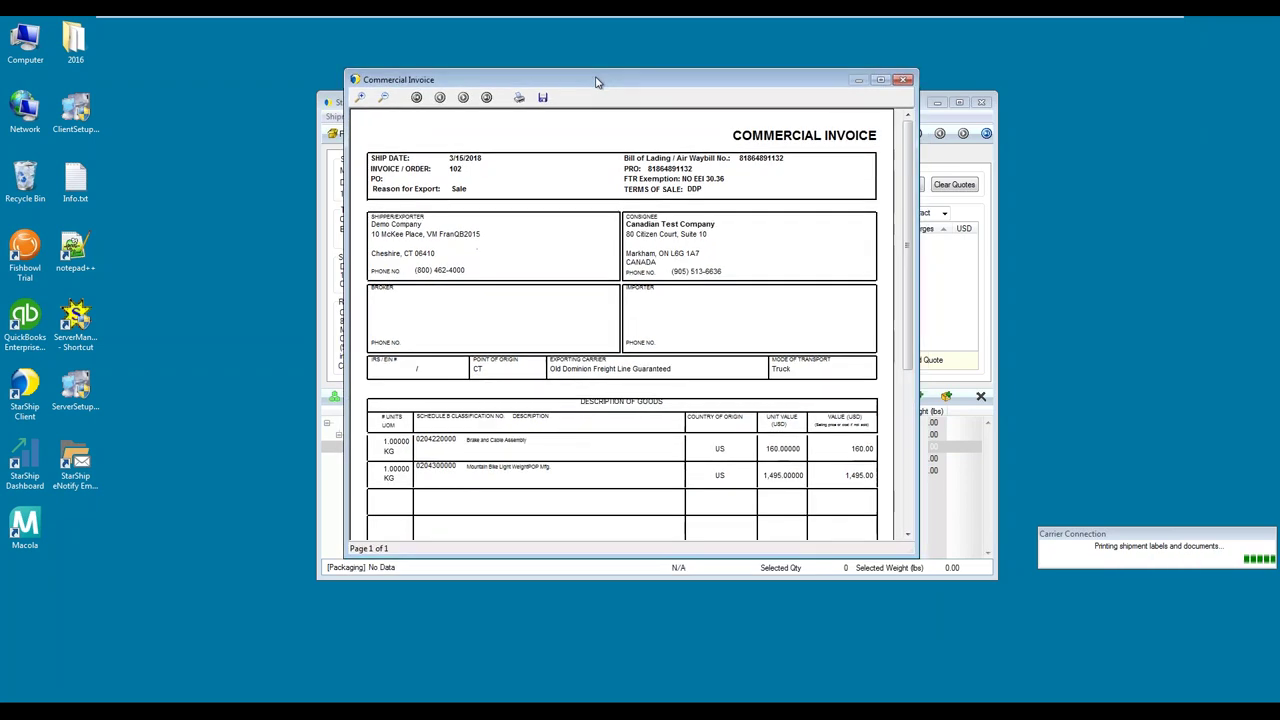
drag(916, 553, 915, 695)
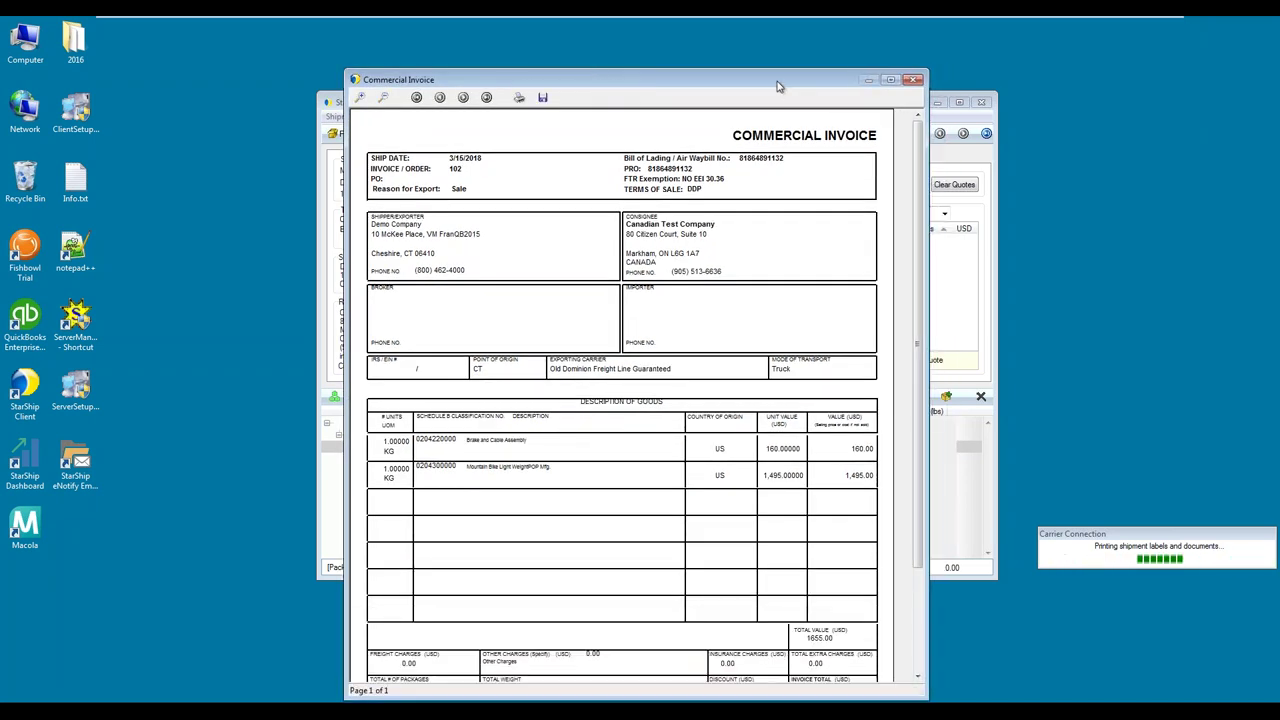
drag(790, 75, 816, 41)
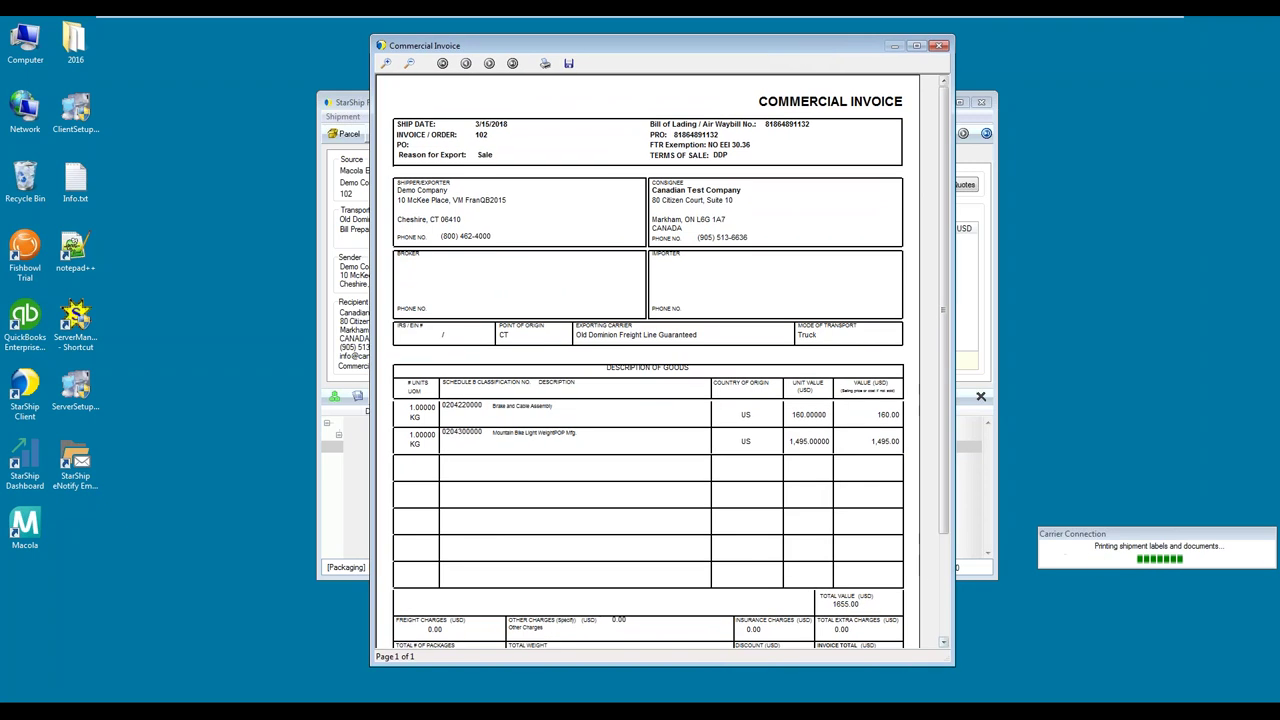
drag(943, 663, 943, 668)
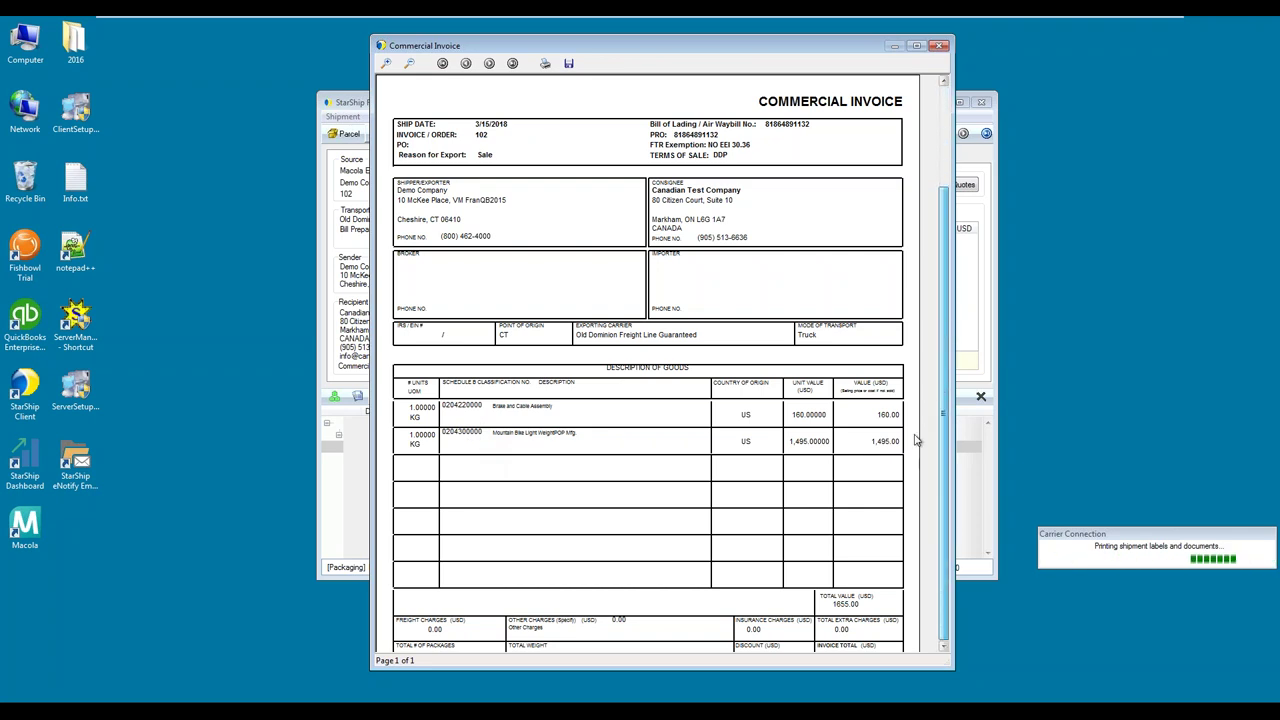
scroll(910, 400, down, 3)
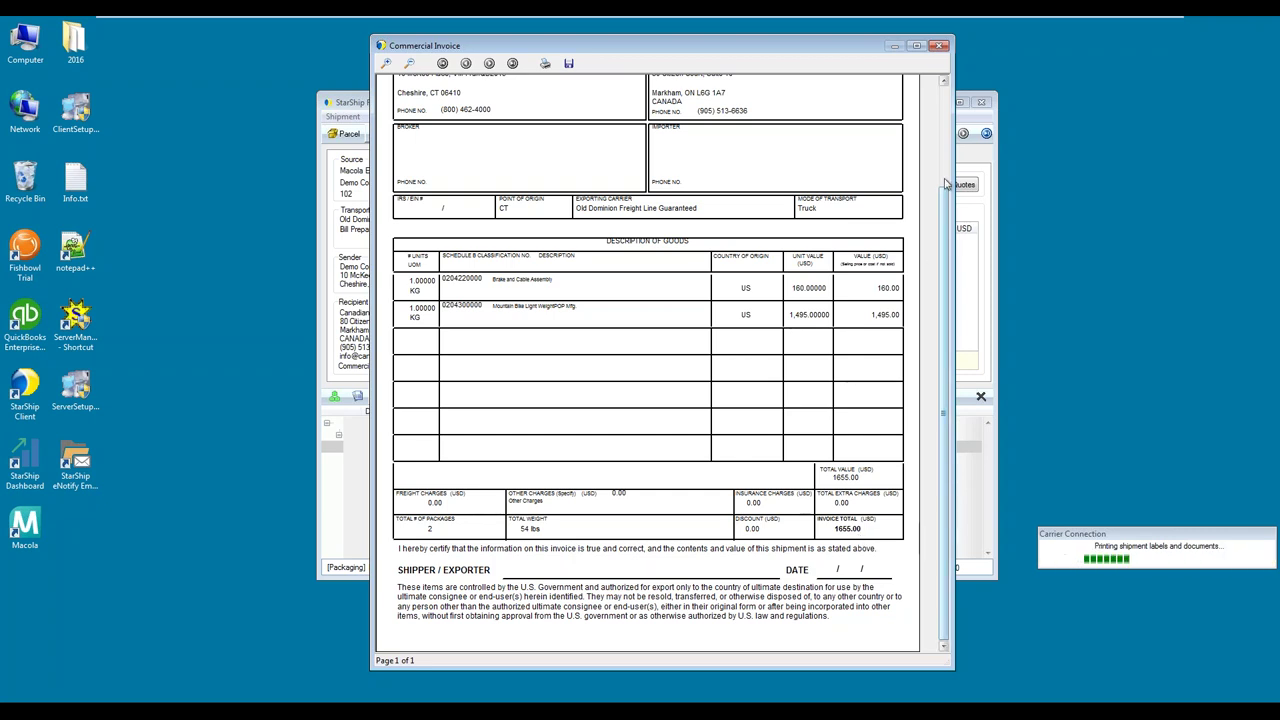
click(938, 47)
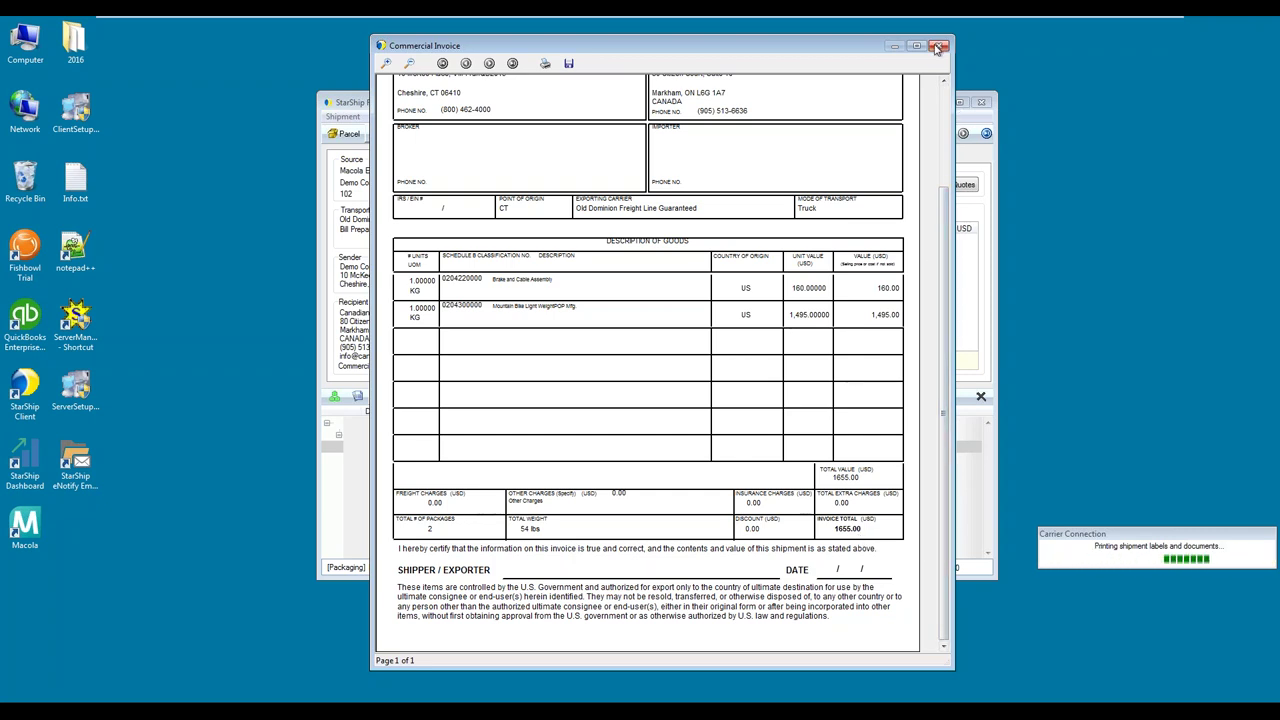
Examine the Uniform Straight Bill of Lading and the Old Dominion sample bill of lading PDF, then close both.
drag(660, 142, 651, 47)
drag(910, 516, 901, 688)
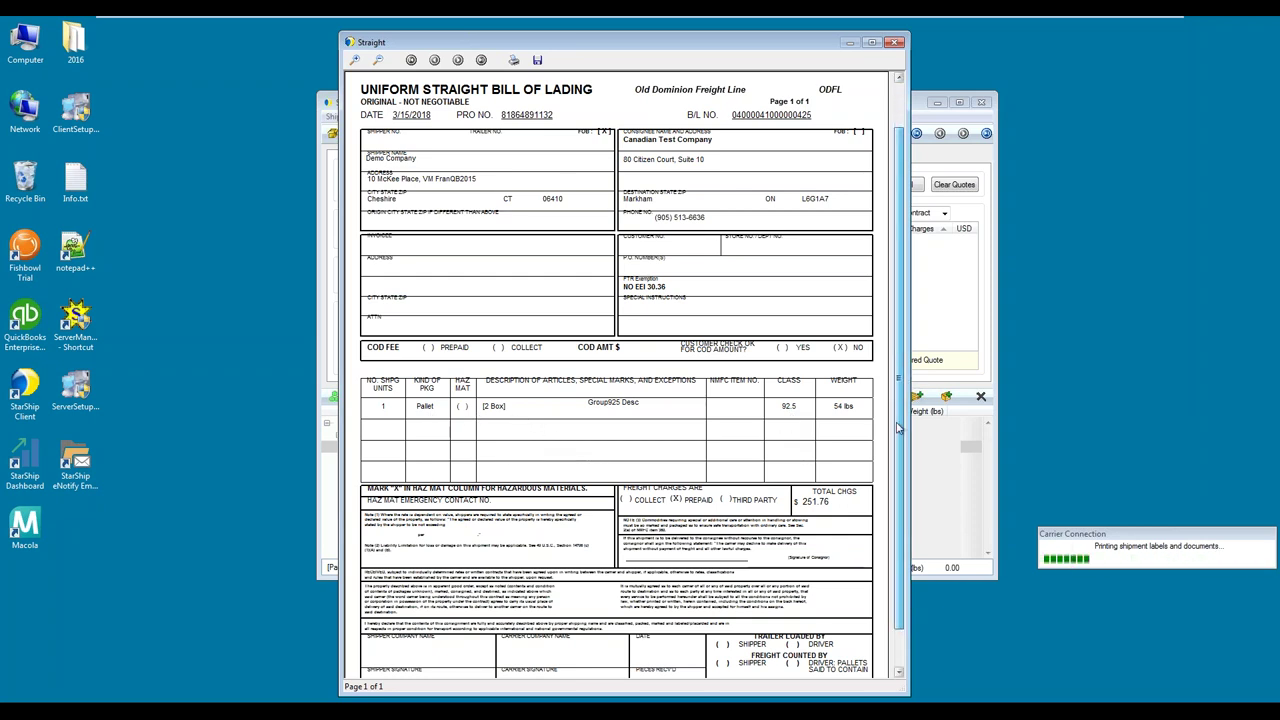
scroll(895, 470, down, 2)
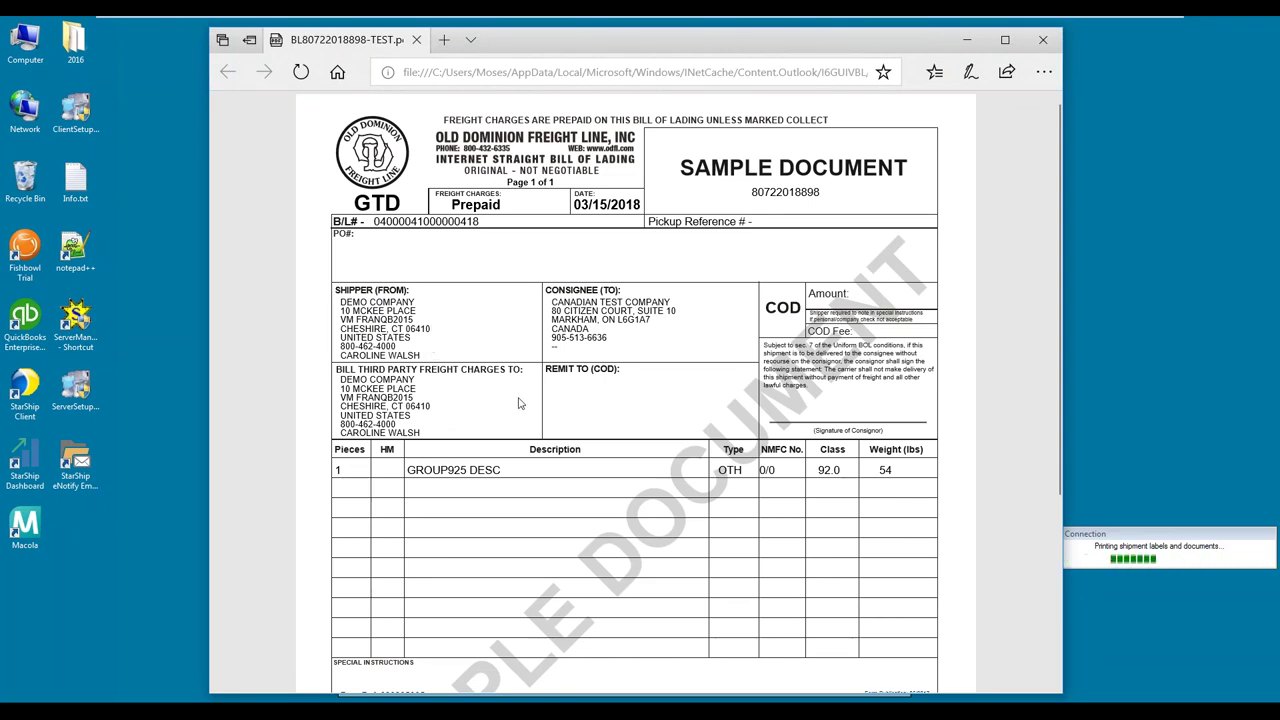
scroll(521, 416, down, 5)
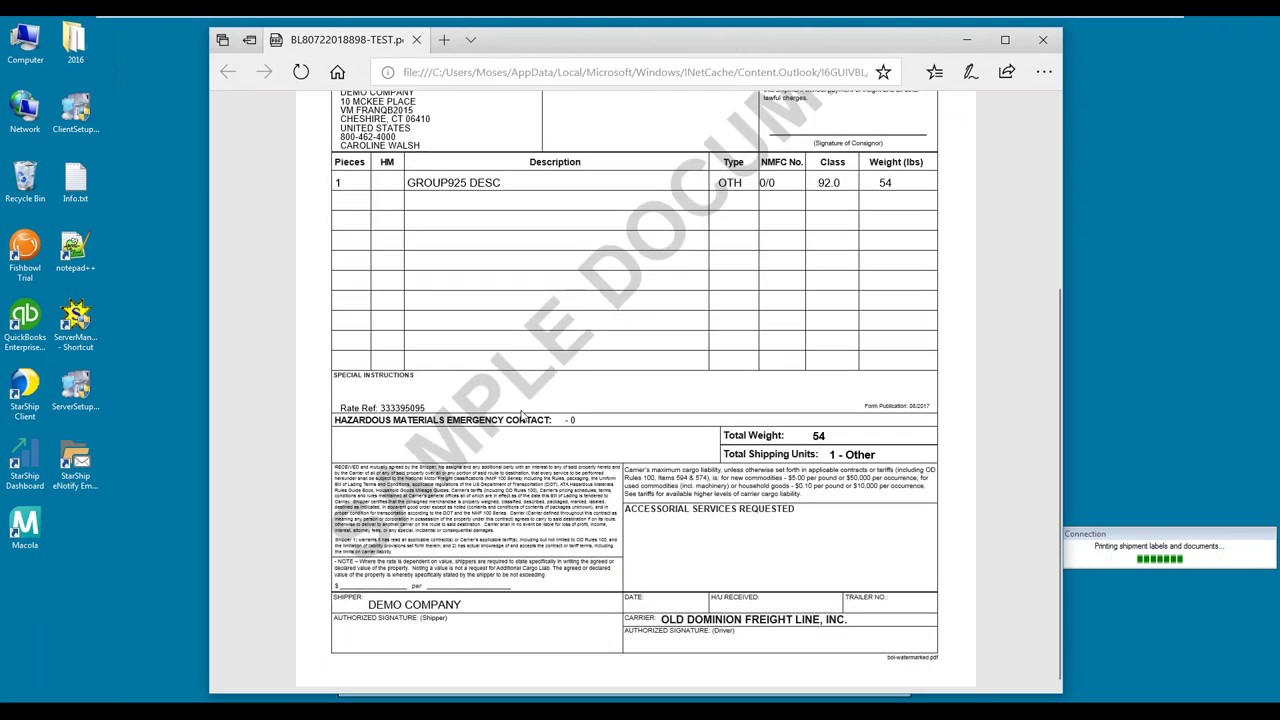
scroll(521, 416, up, 5)
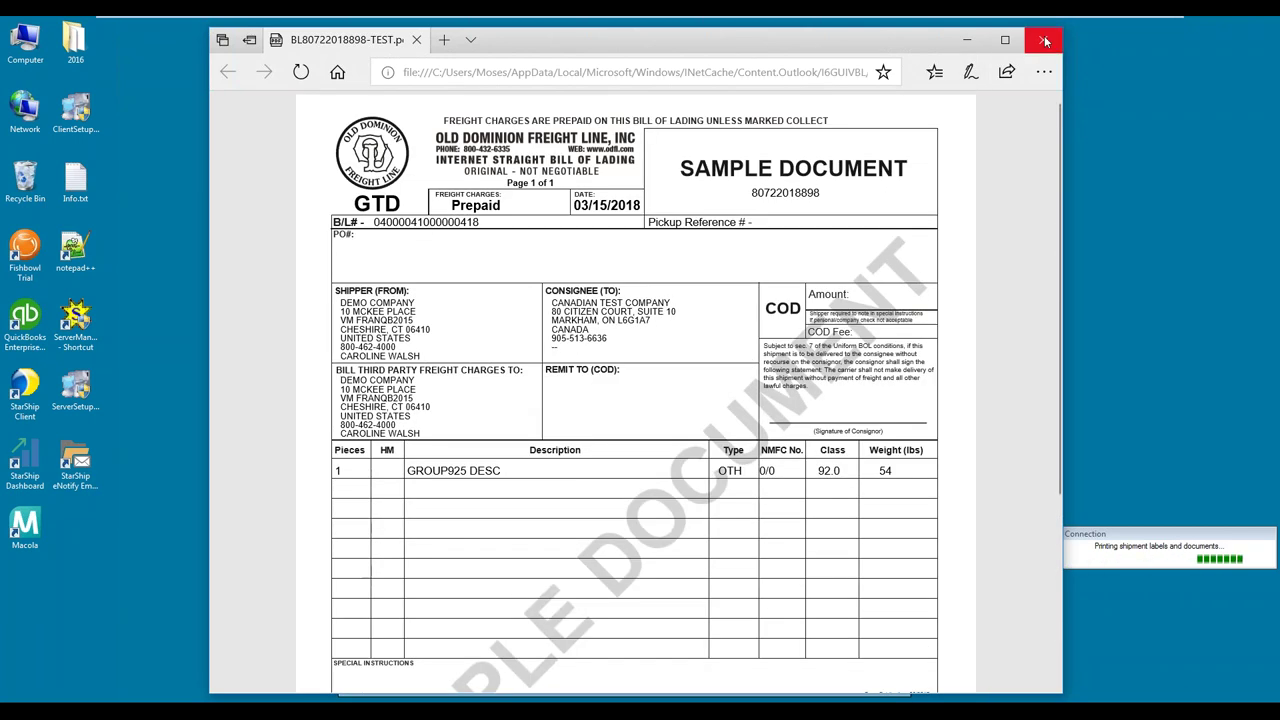
click(1043, 40)
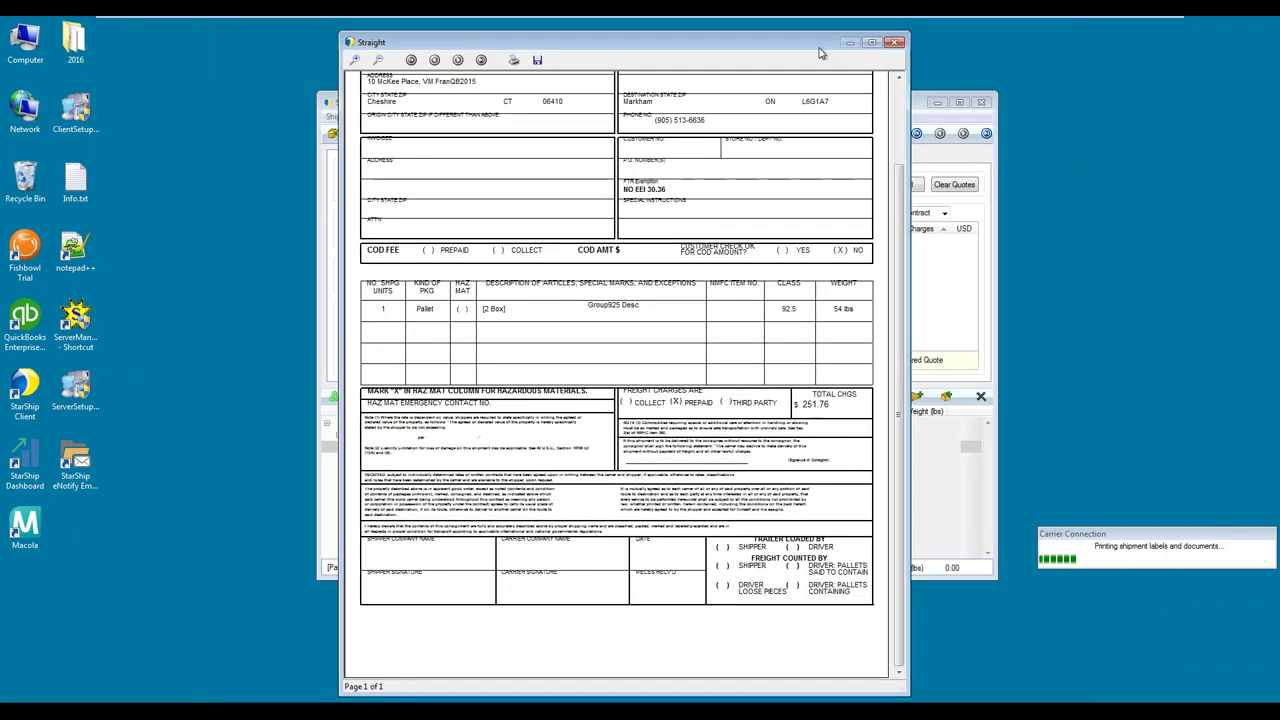
click(893, 44)
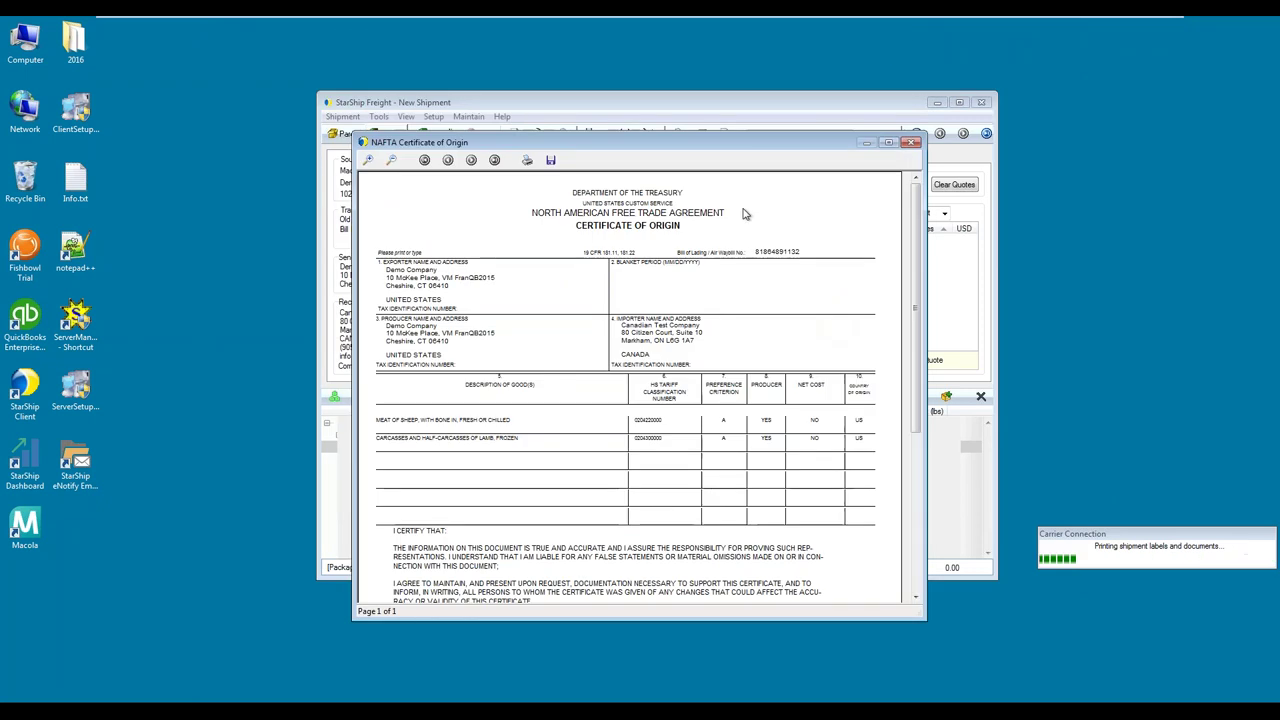
Review the NAFTA Certificate of Origin from the goods descriptions to the signature section, and close it.
drag(741, 91, 737, 57)
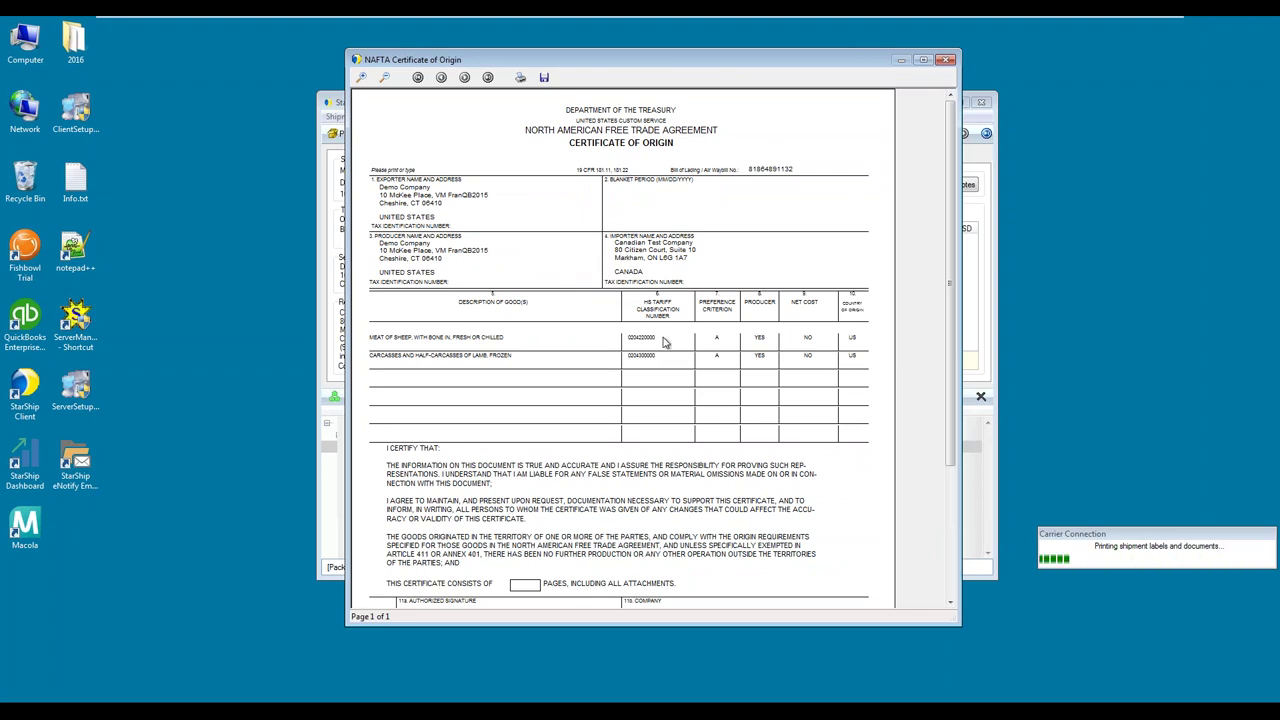
drag(945, 285, 940, 413)
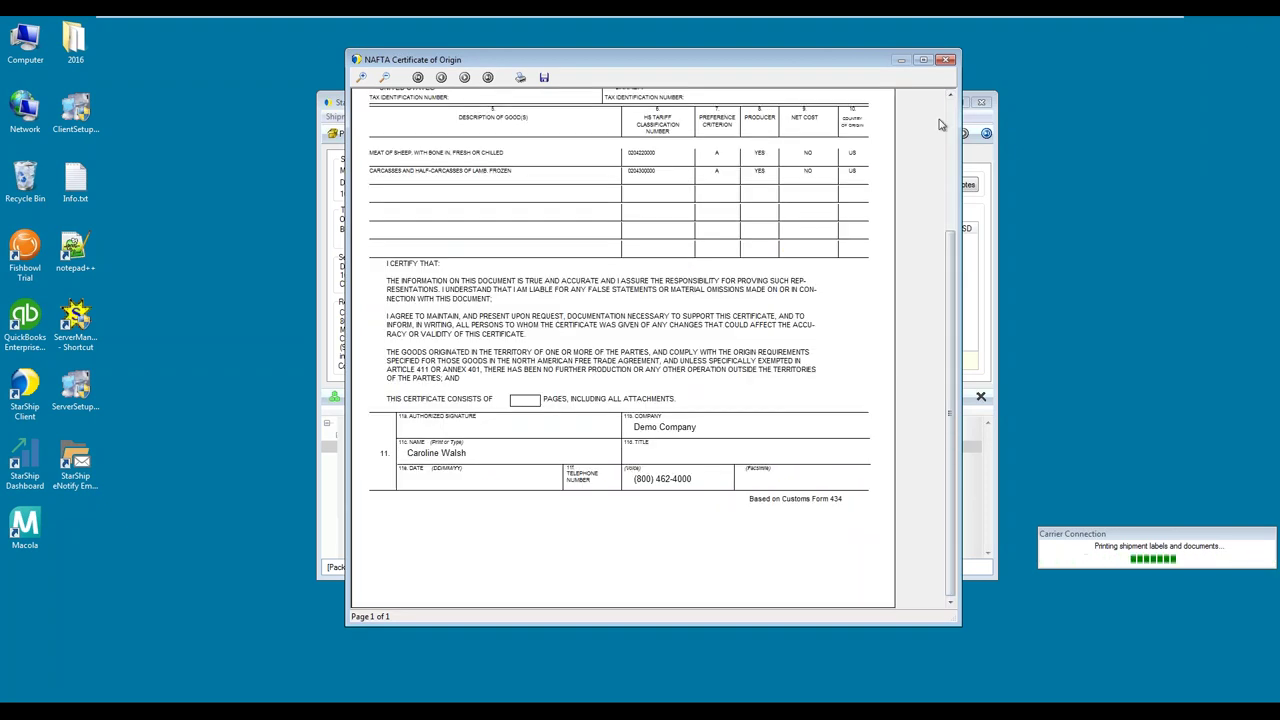
click(945, 60)
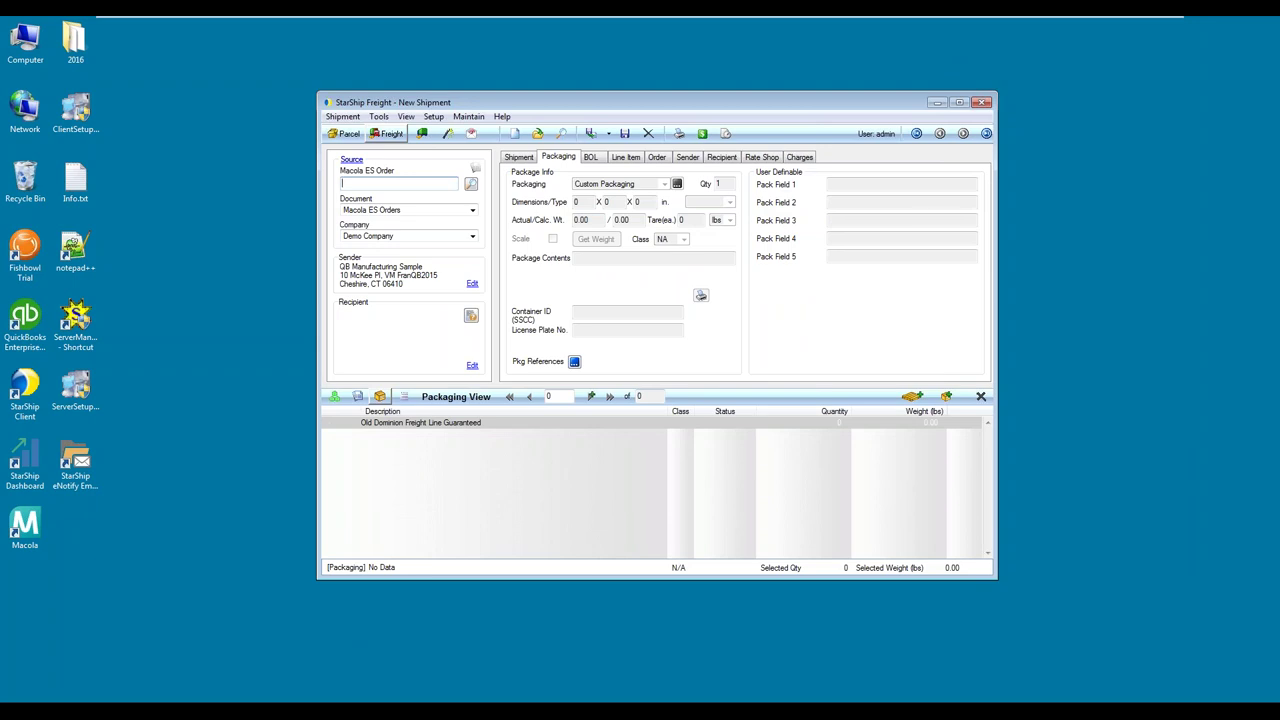
Minimize StarShip Freight, switch to the Macola order entry view, and open the comments of the order header.
click(937, 104)
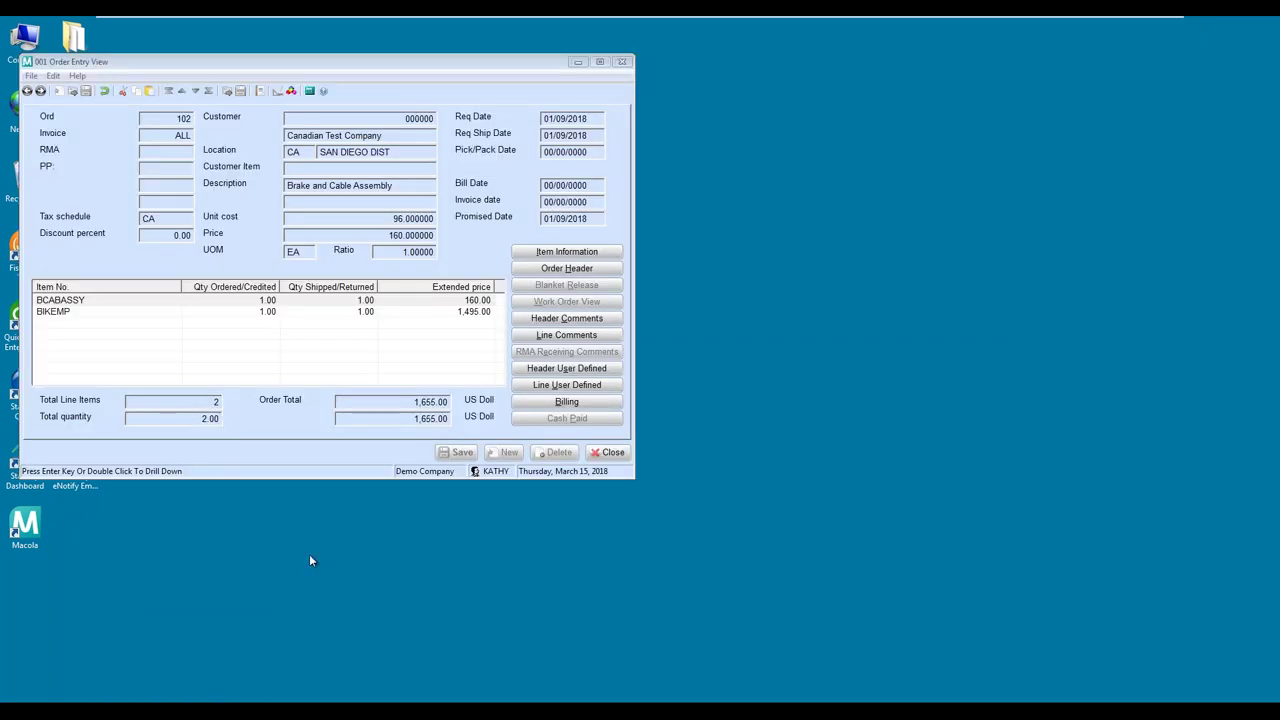
click(587, 286)
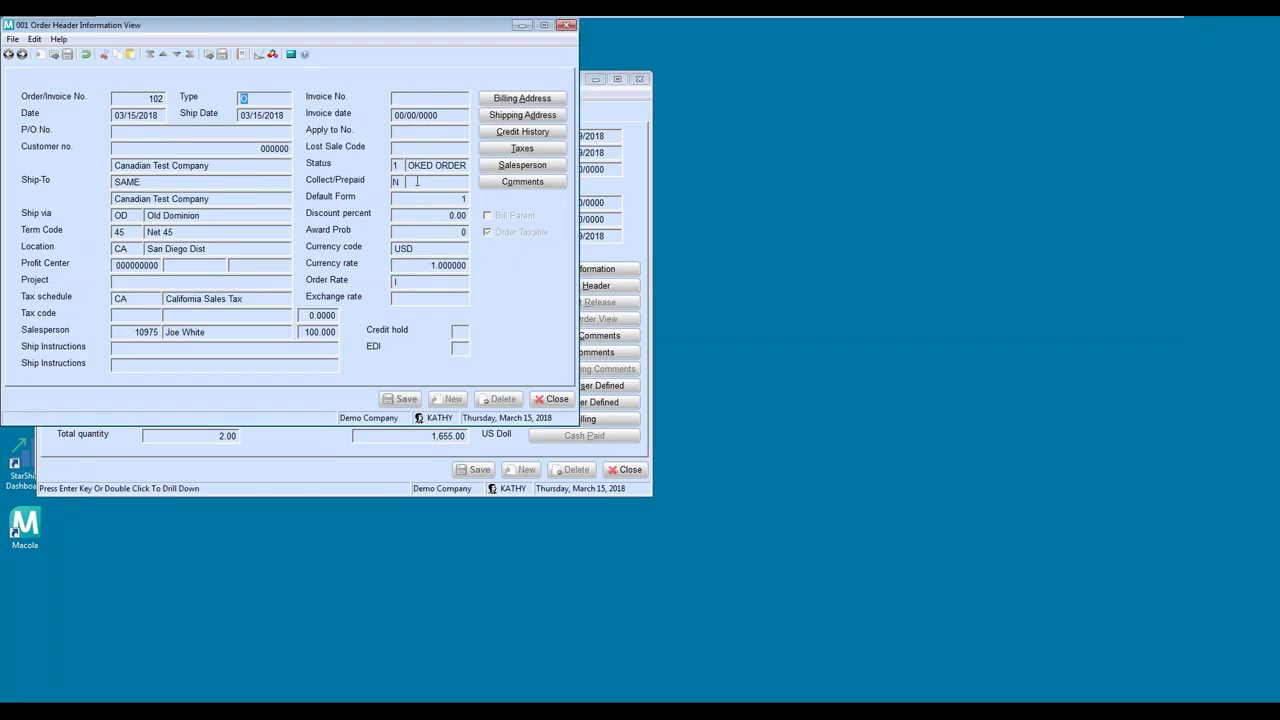
click(523, 183)
drag(184, 32, 265, 66)
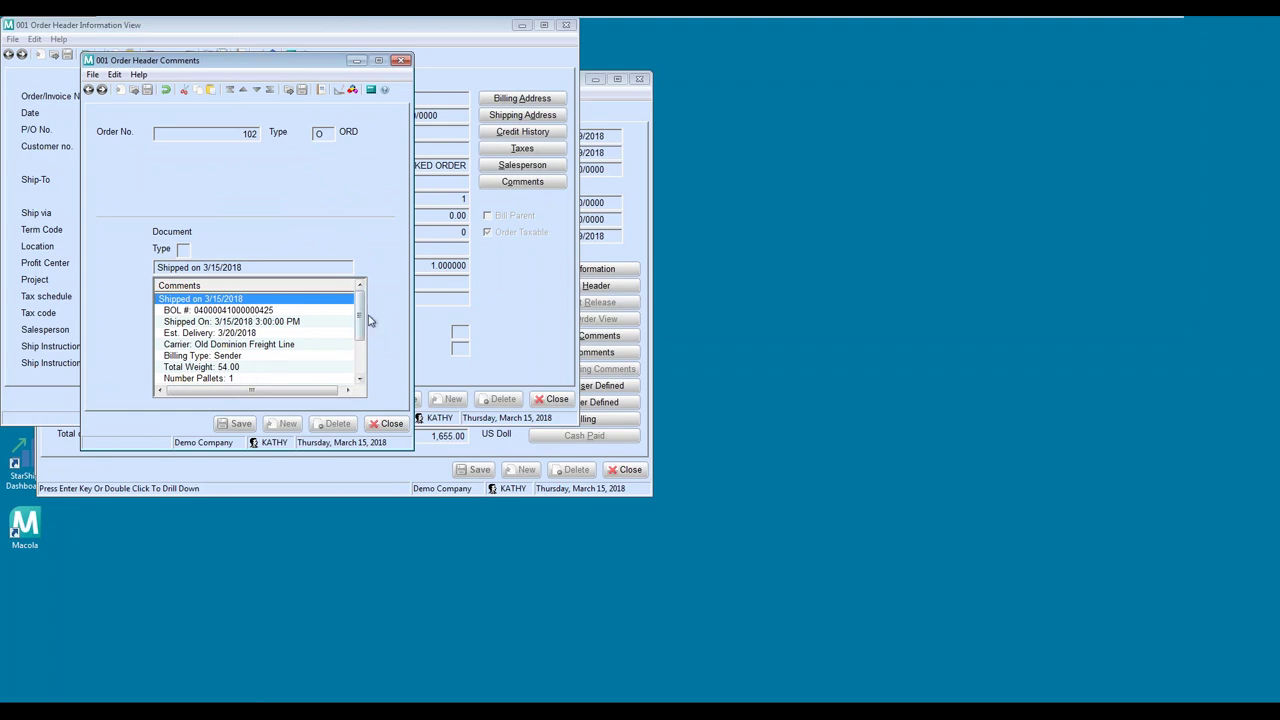
Review the shipment comments from the BOL number to the end-of-shipment line, and close the comments and order header windows.
drag(362, 308, 361, 342)
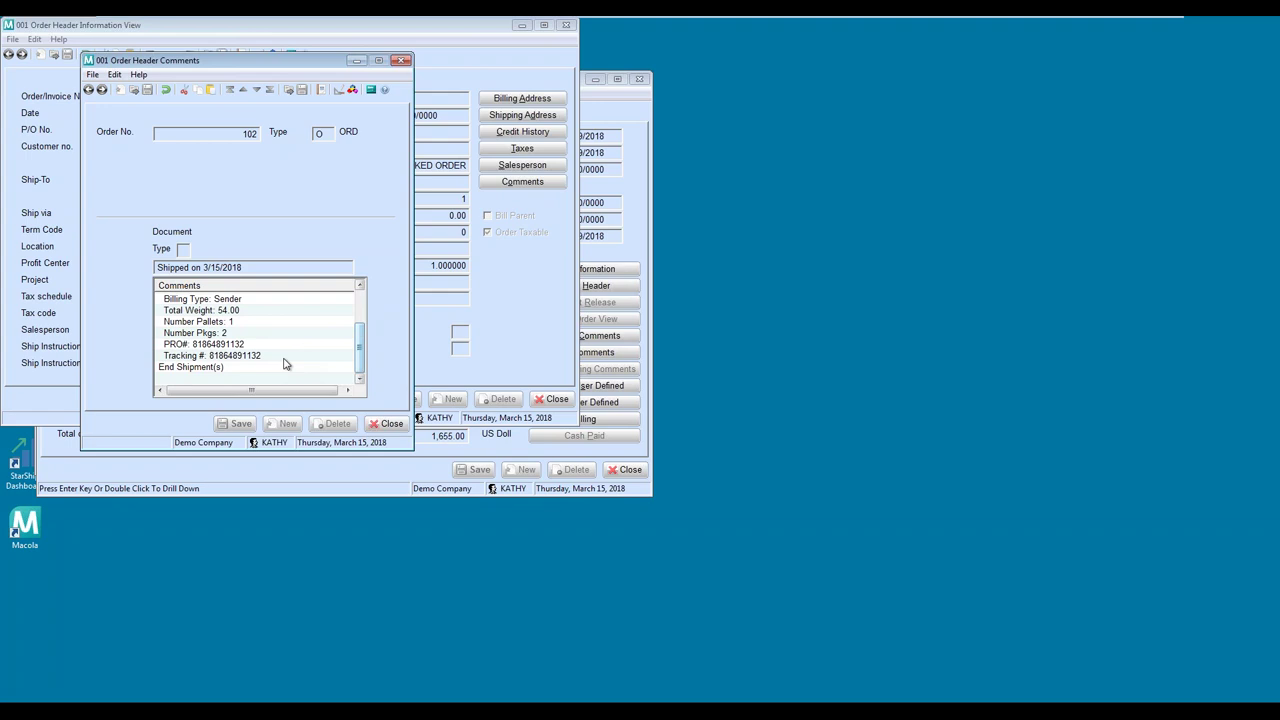
drag(356, 362, 332, 318)
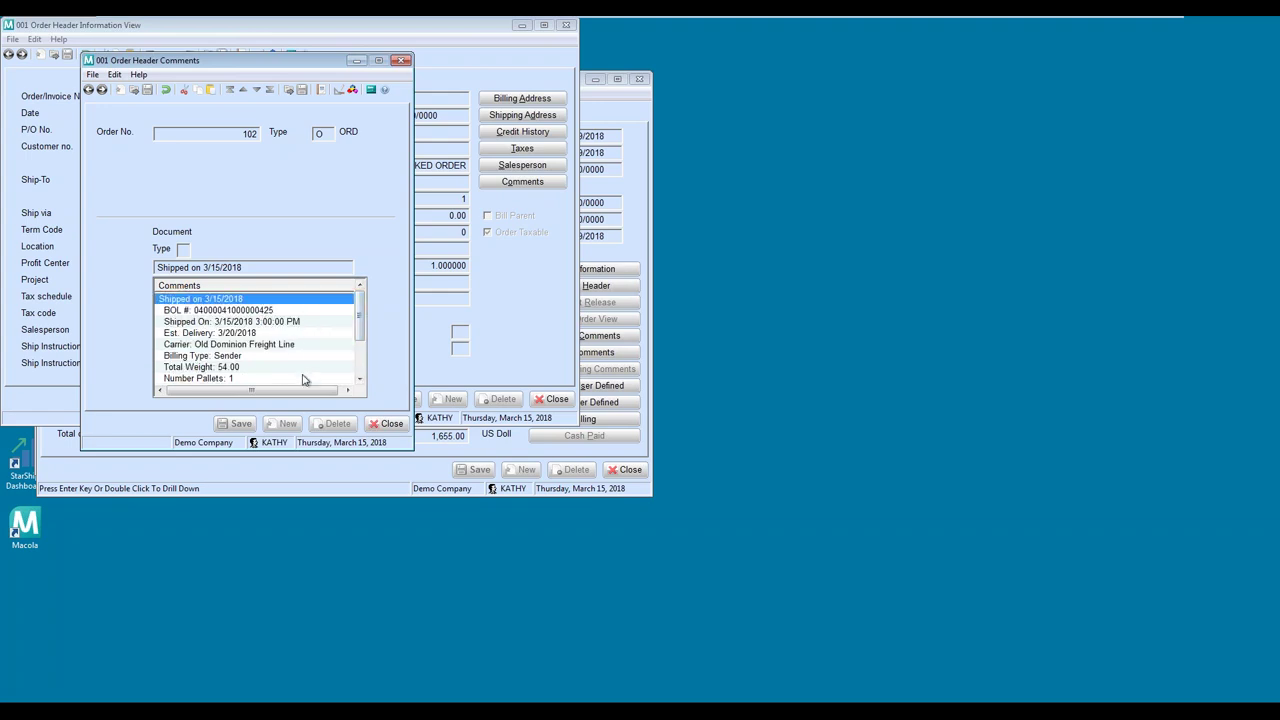
scroll(363, 330, down, 1)
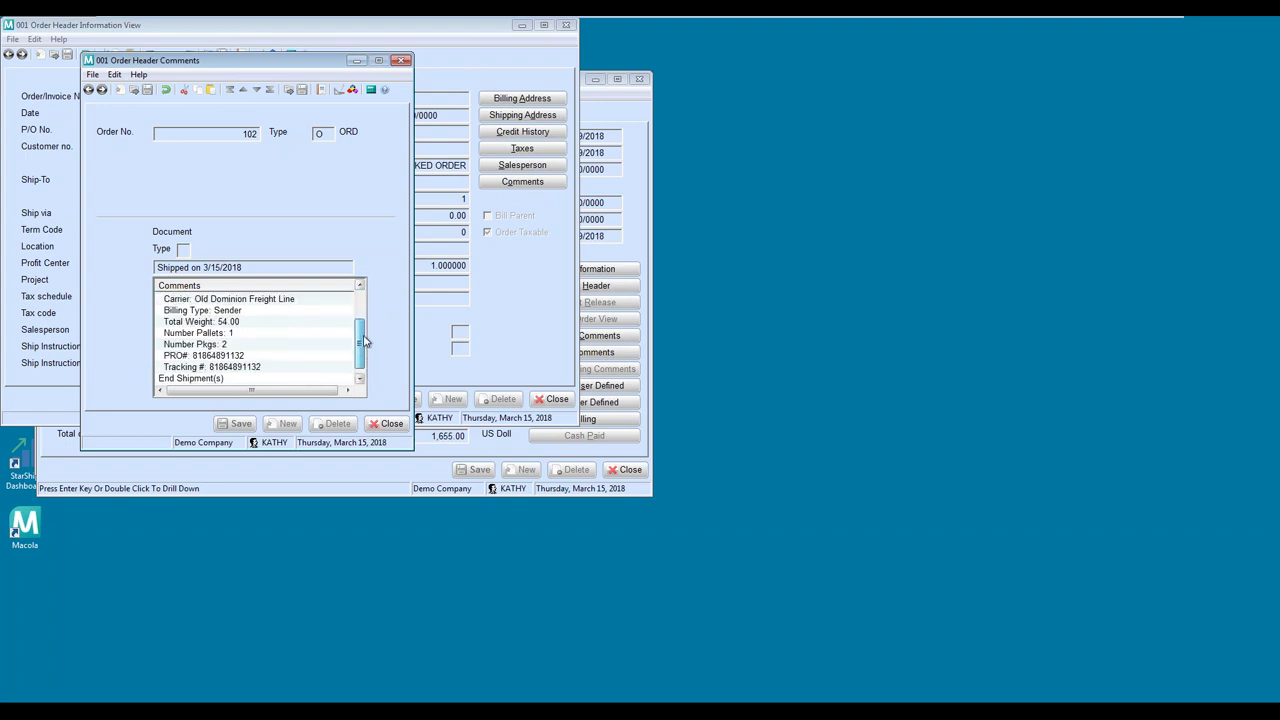
drag(363, 337, 363, 346)
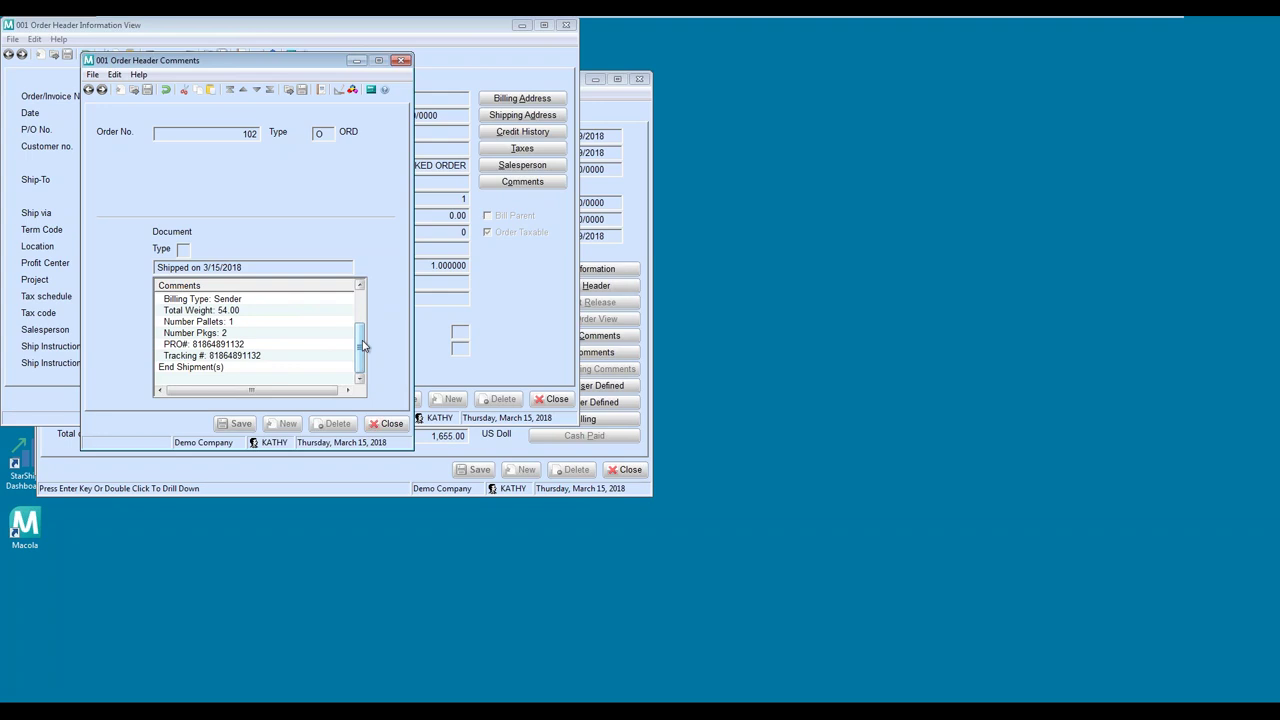
drag(363, 346, 372, 308)
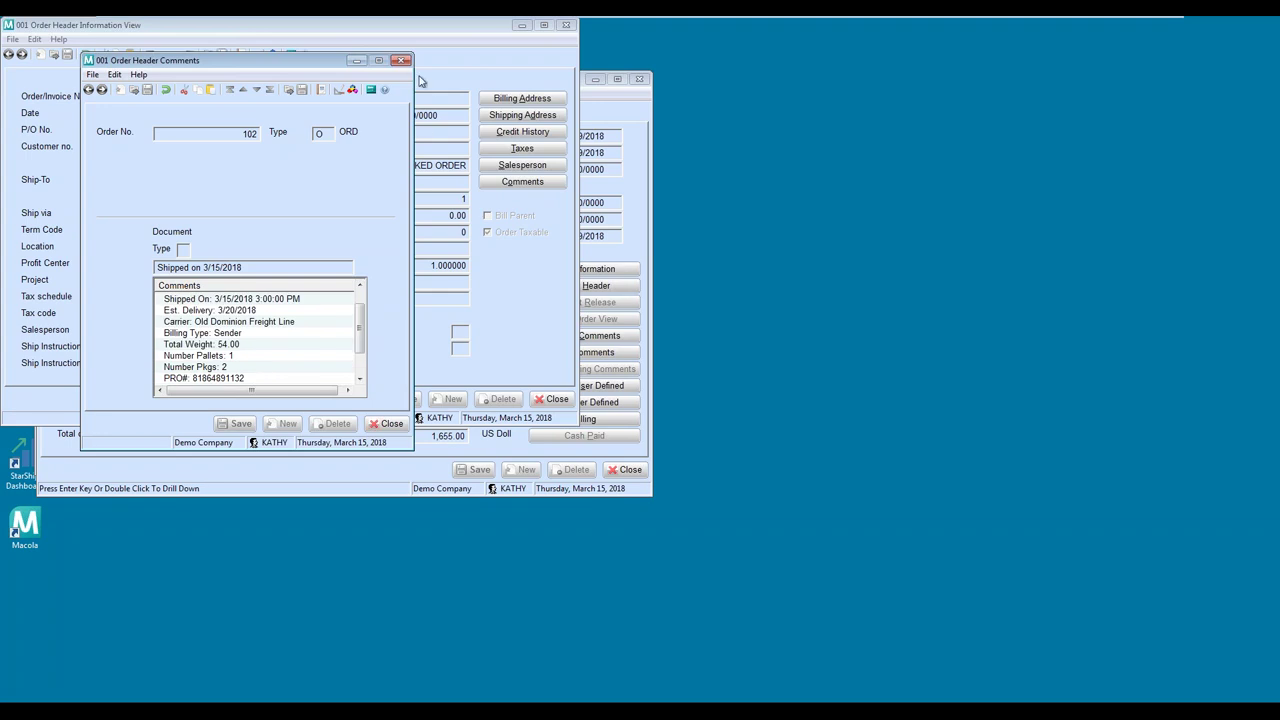
click(401, 61)
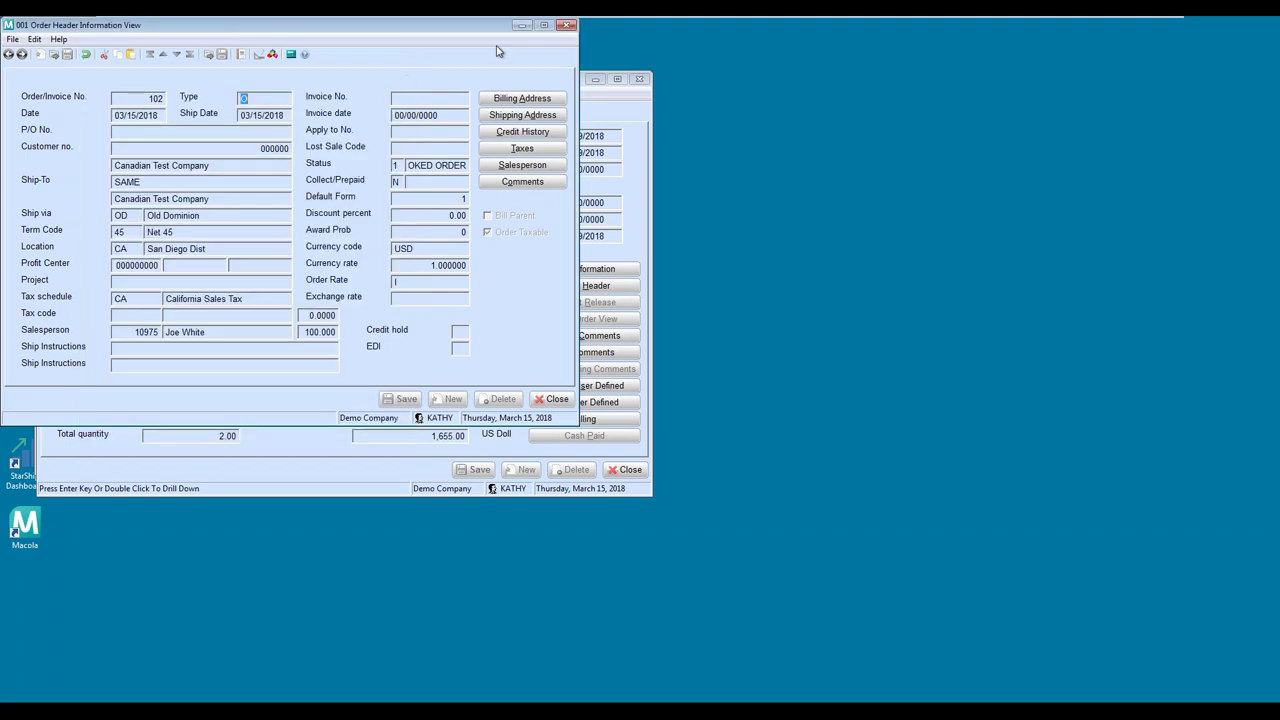
click(566, 25)
Open the order's billing information and examine its manifest shipping transactions for the freight charge and tracer number.
click(594, 423)
click(546, 117)
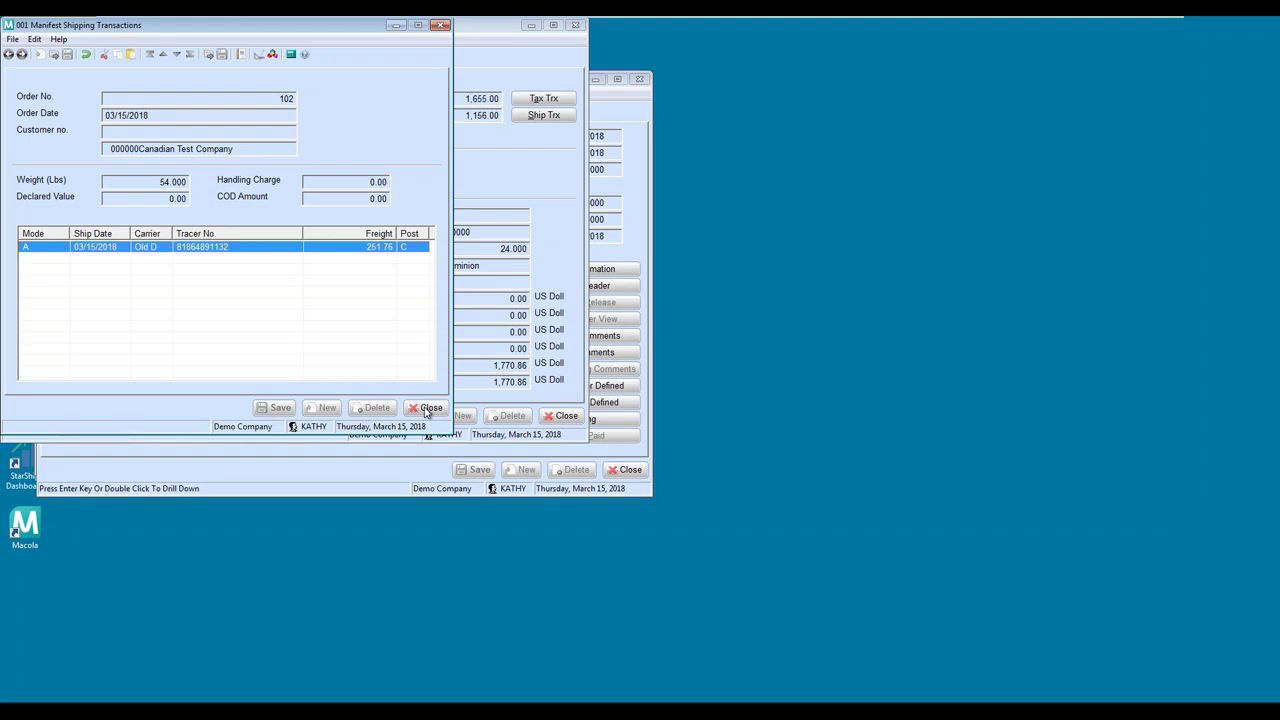
click(318, 522)
Switch to the StarShip Dashboard and look over the available performance indicators and reports.
click(104, 684)
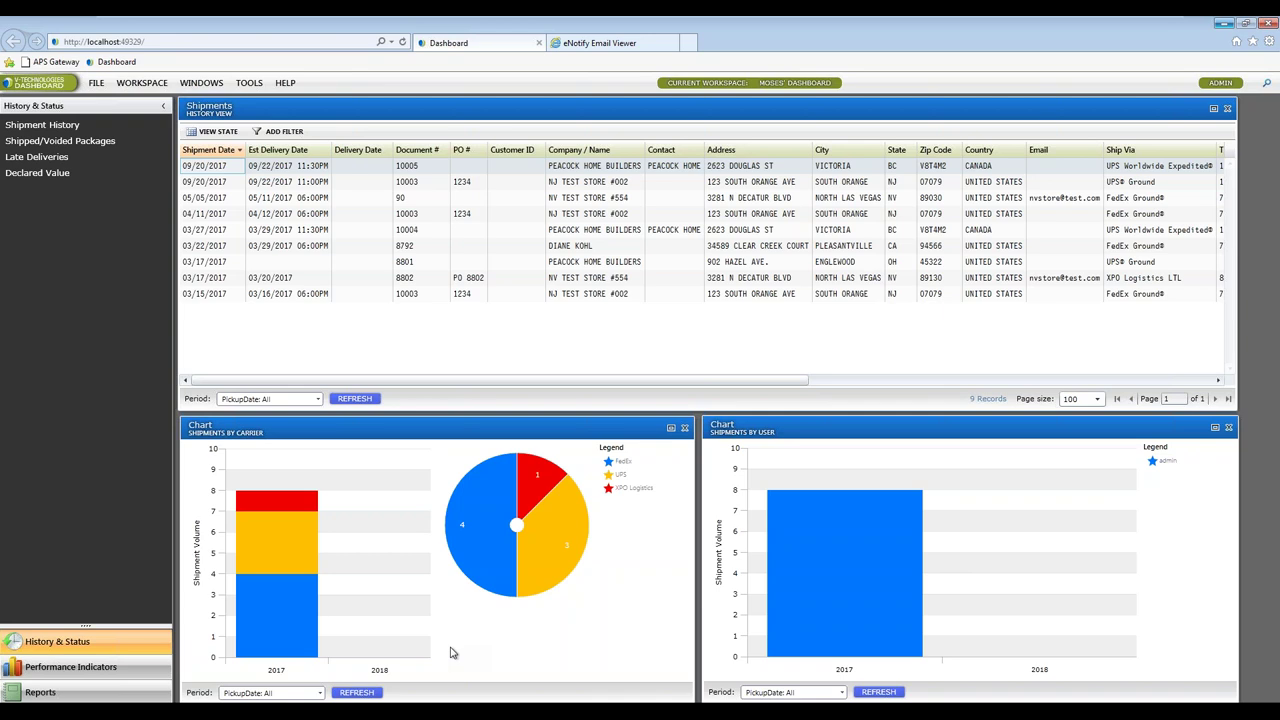
click(106, 676)
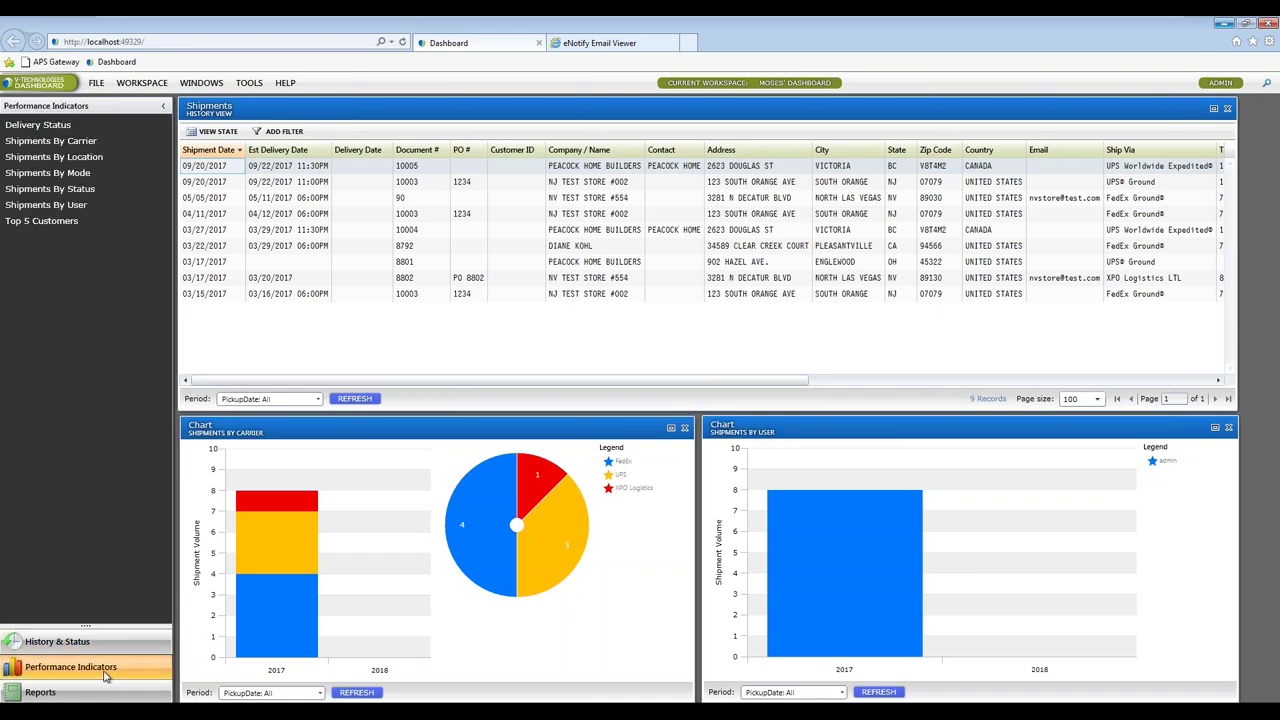
click(105, 688)
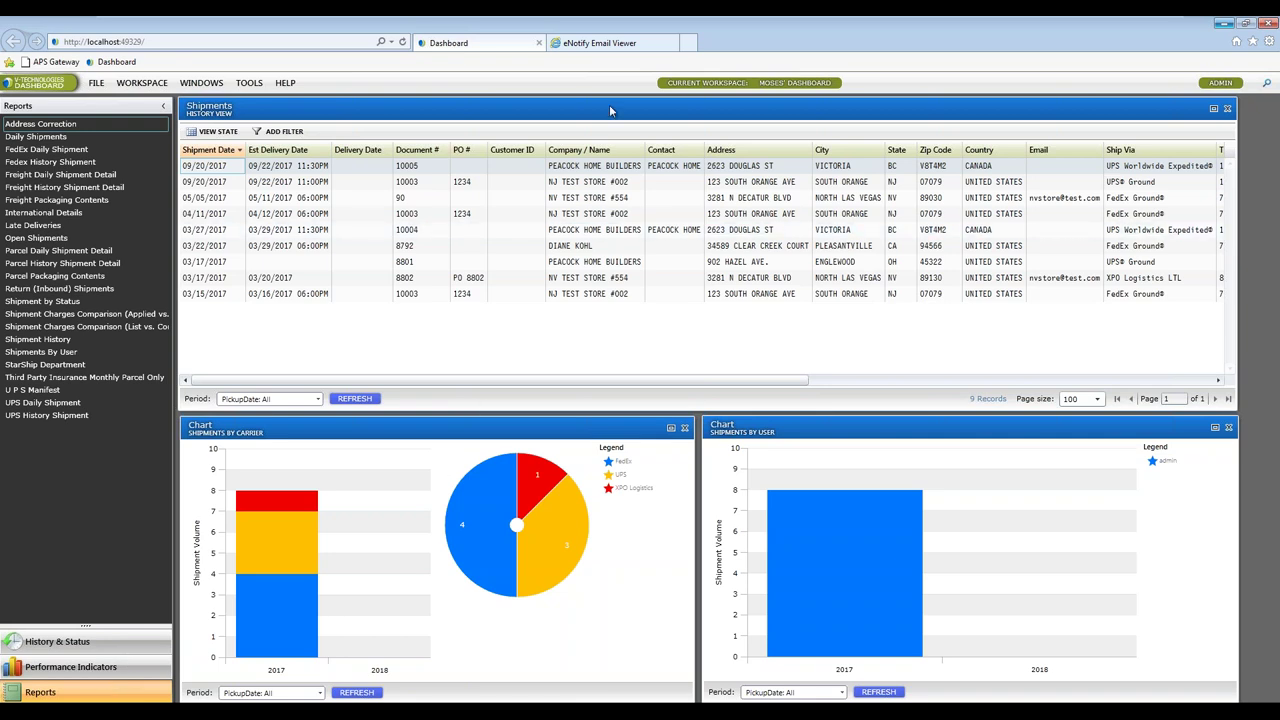
Switch to the eNotify Email Viewer and review the ship notification email from its header down to the sender's contact details.
click(622, 45)
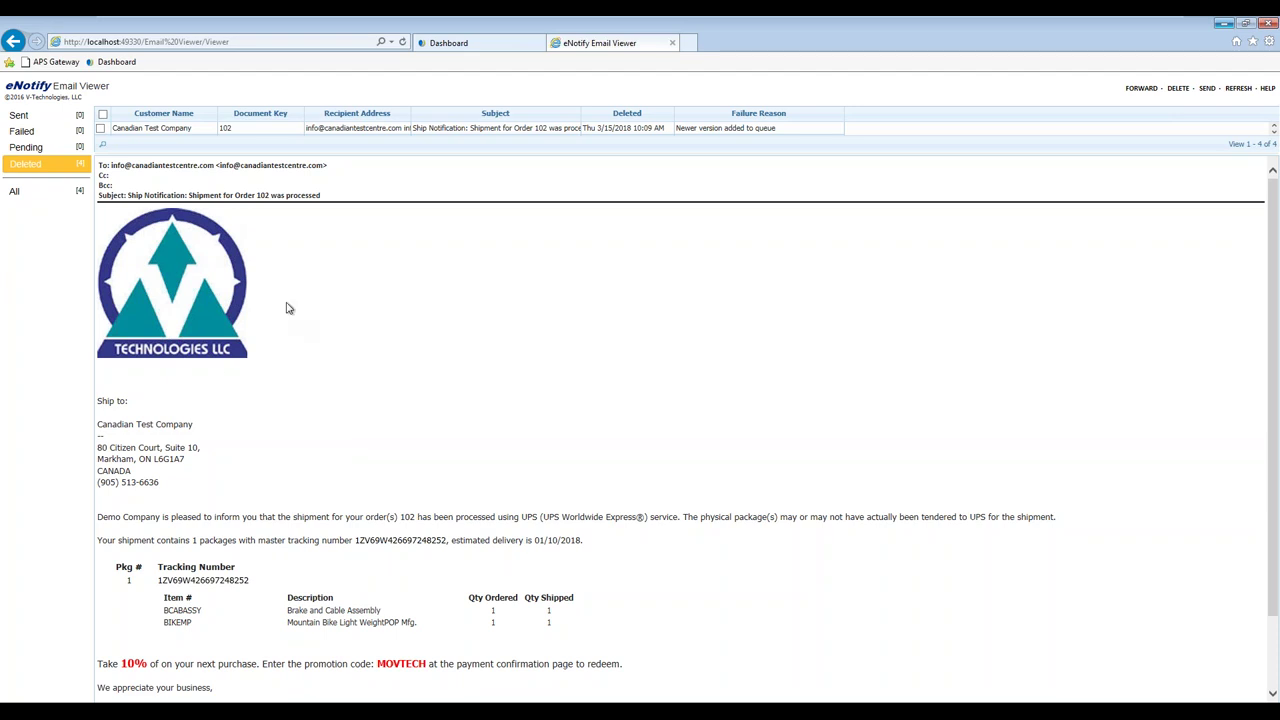
scroll(371, 371, down, 2)
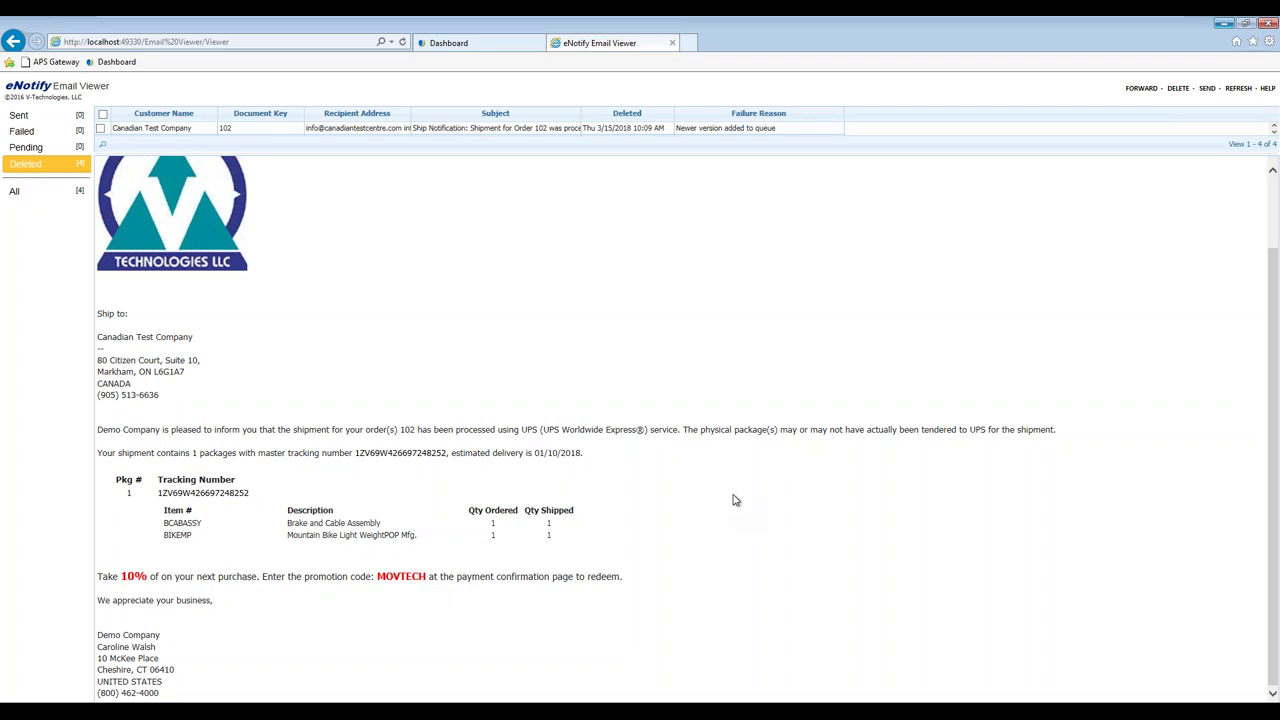
scroll(733, 500, up, 2)
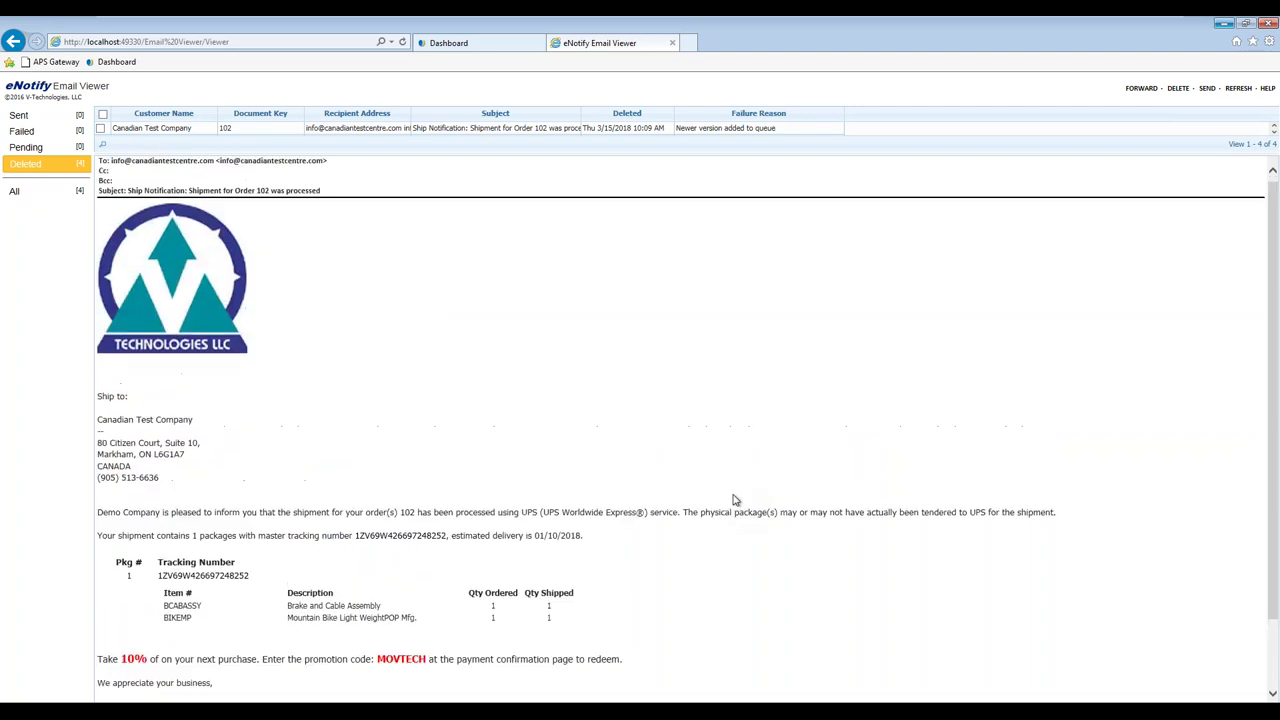